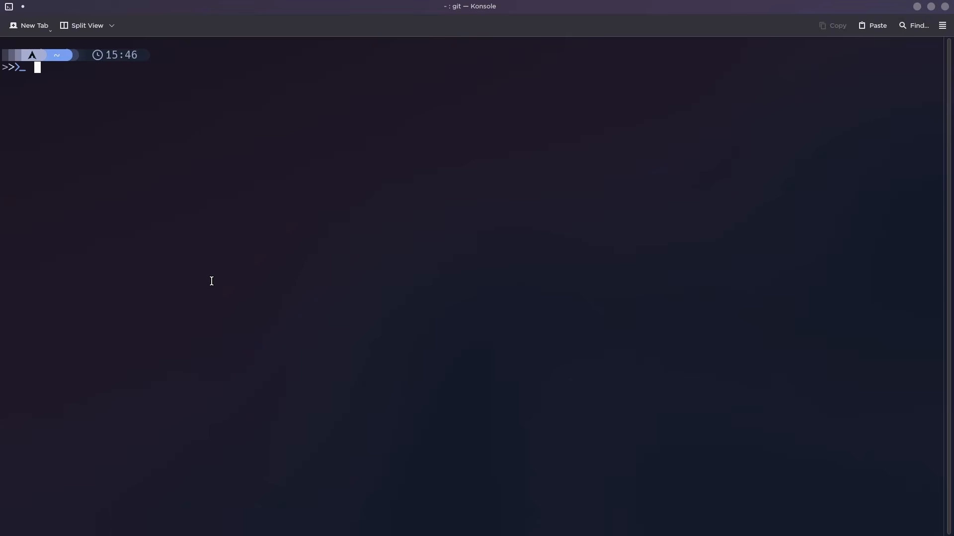
Run sudo pacman -Sy steam to sync the package databases and install Steam, and enter the sudo password.
text(sudo pacman -S steam)
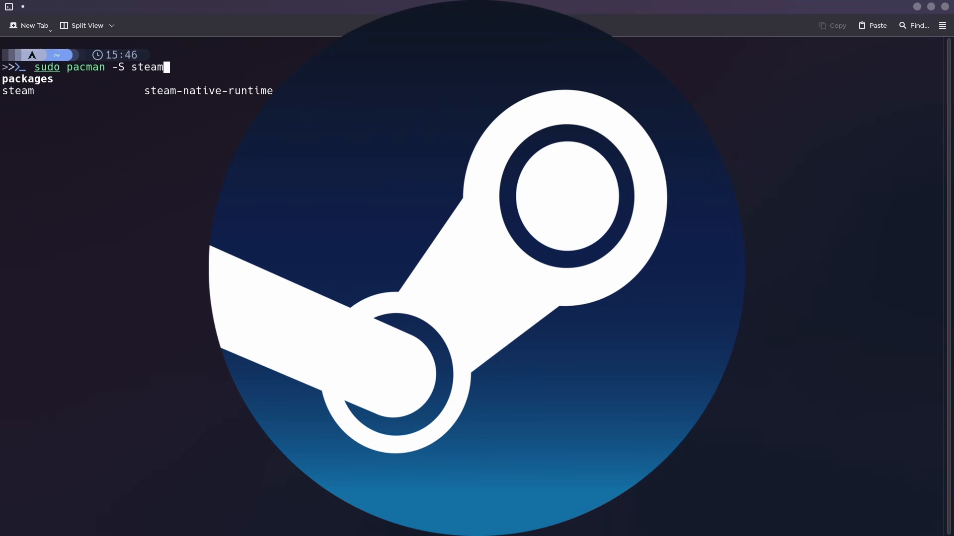
key(Left)
key(Left)
key(Left)
key(Left)
key(Left)
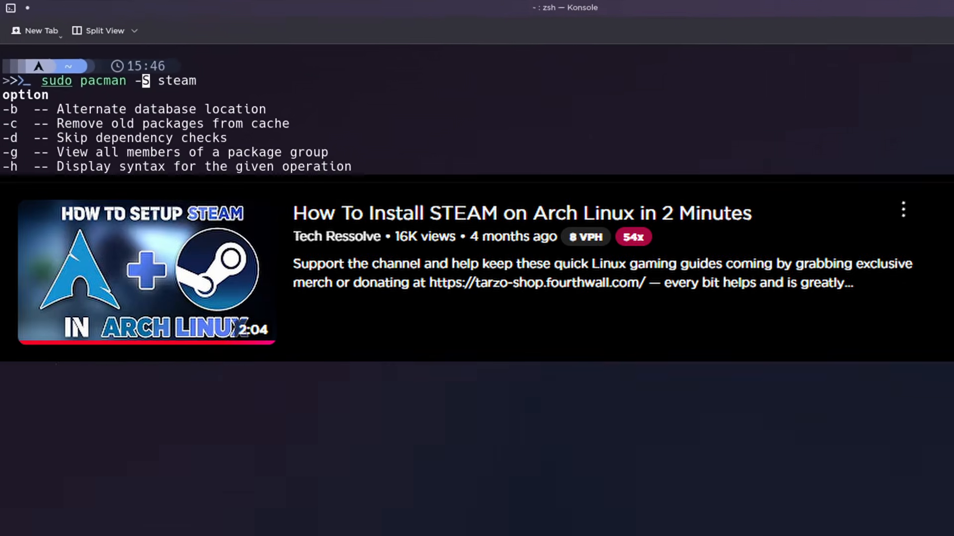
text(y)
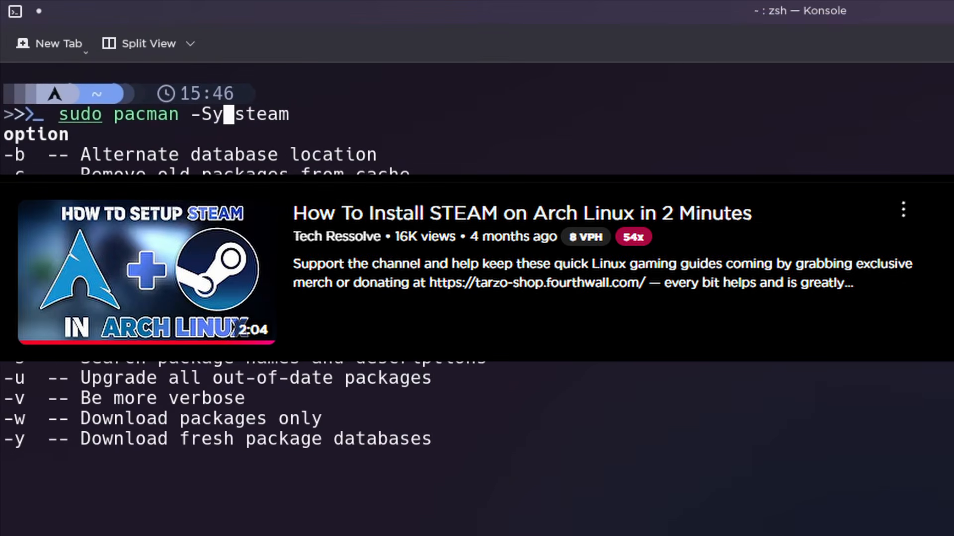
key(Return)
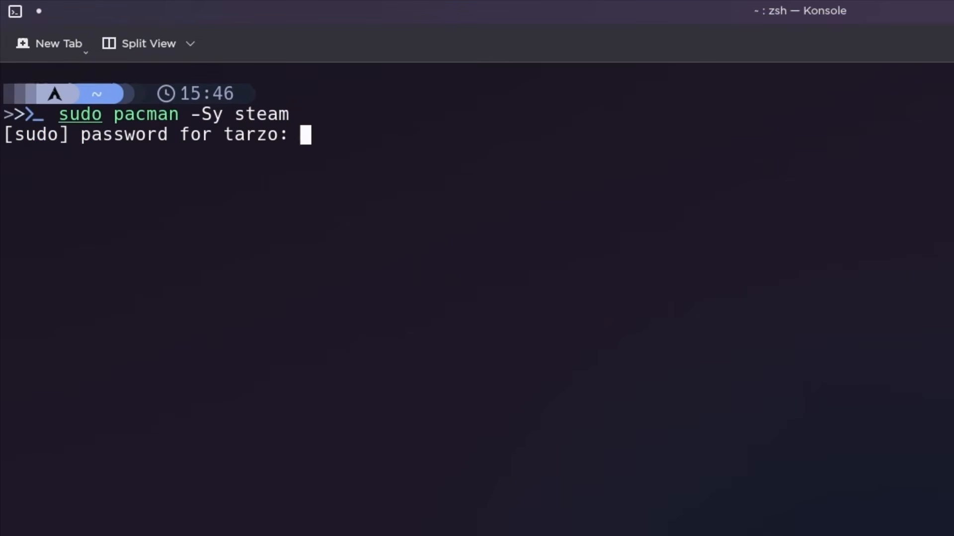
key(Return)
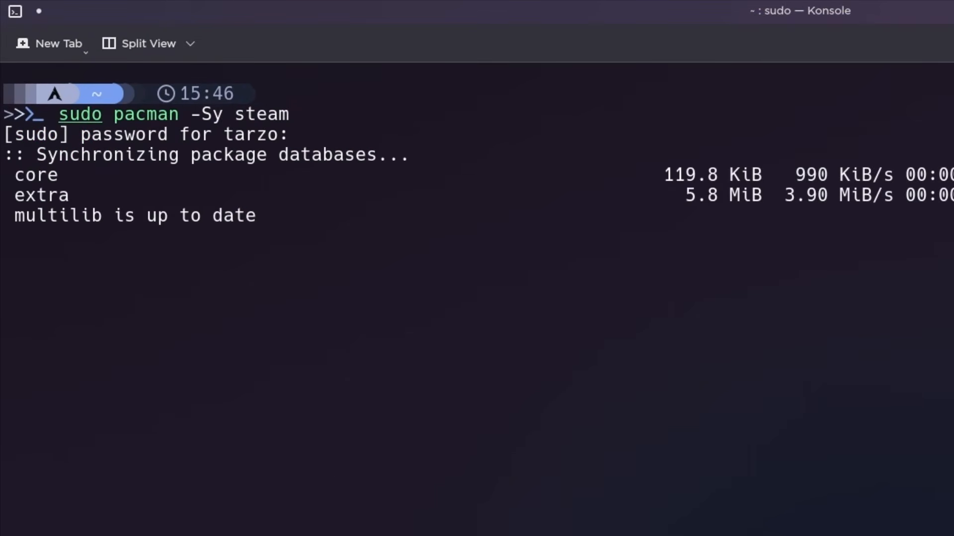
Accept the default lib32-vulkan-driver provider, proceed with the Steam installation, and clear the terminal.
drag(15, 215, 104, 215)
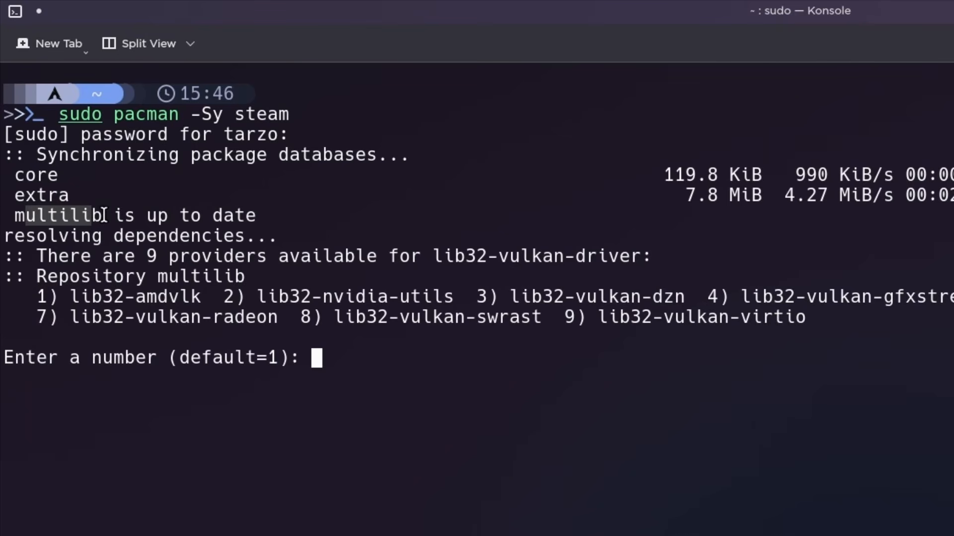
key(Return)
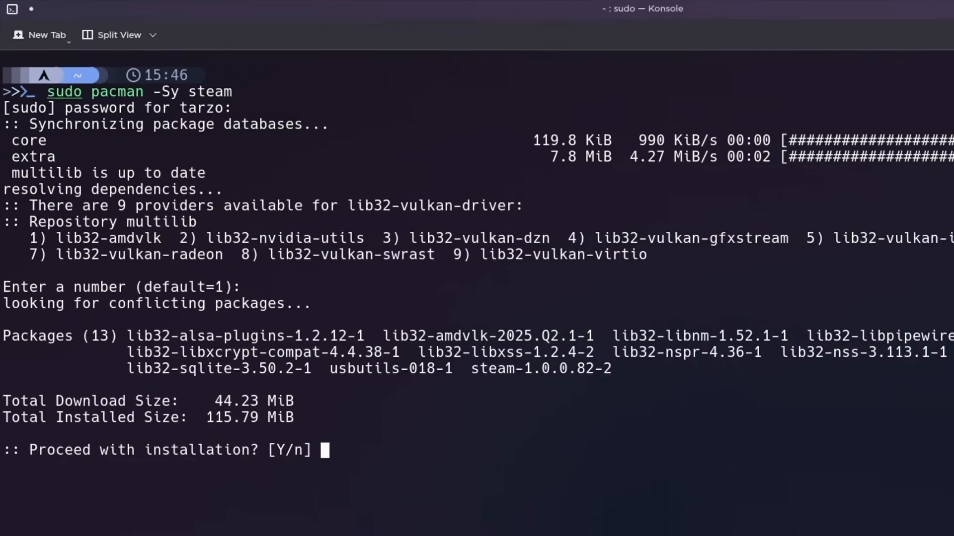
key(Return)
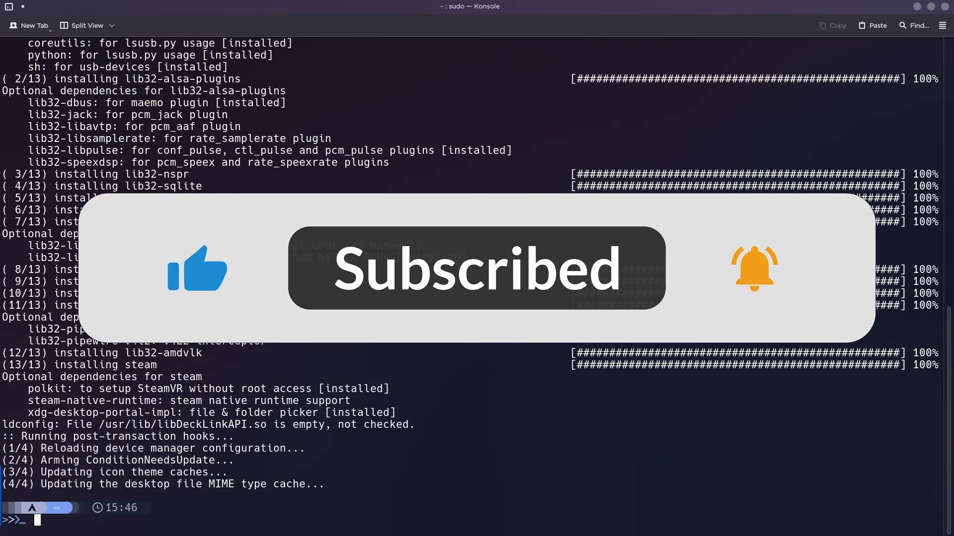
text(clear)
key(Return)
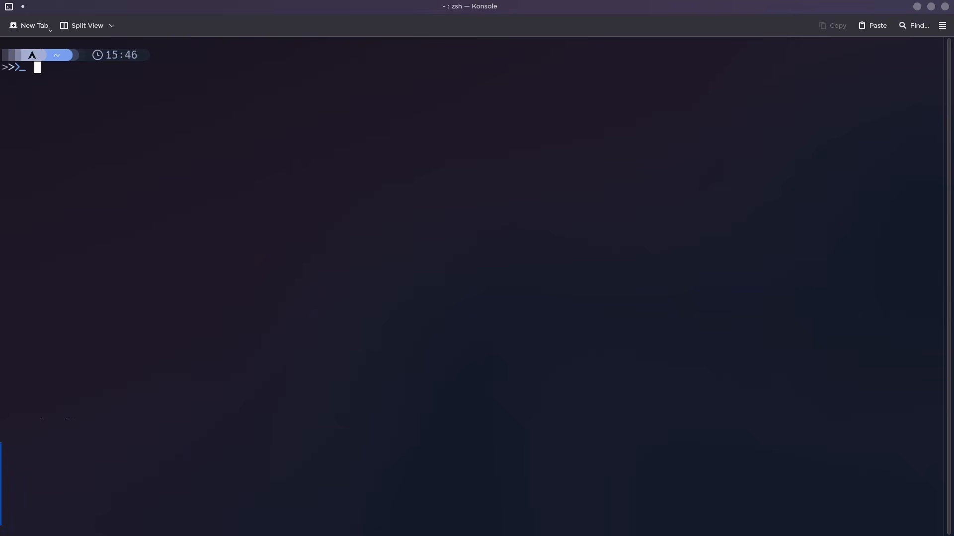
Launch Steam to start its update, and minimize the terminal window.
key(super)
text(steam)
key(Return)
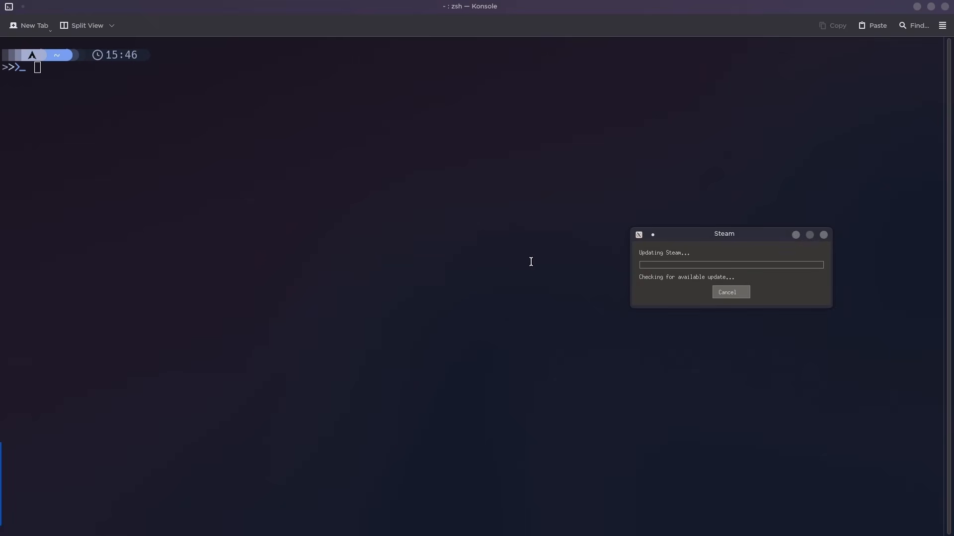
drag(679, 237, 390, 237)
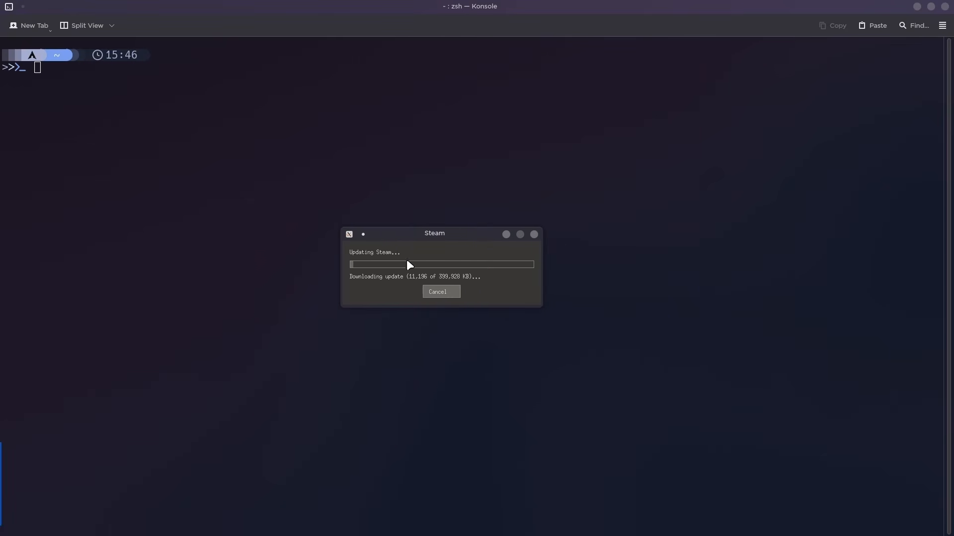
click(917, 7)
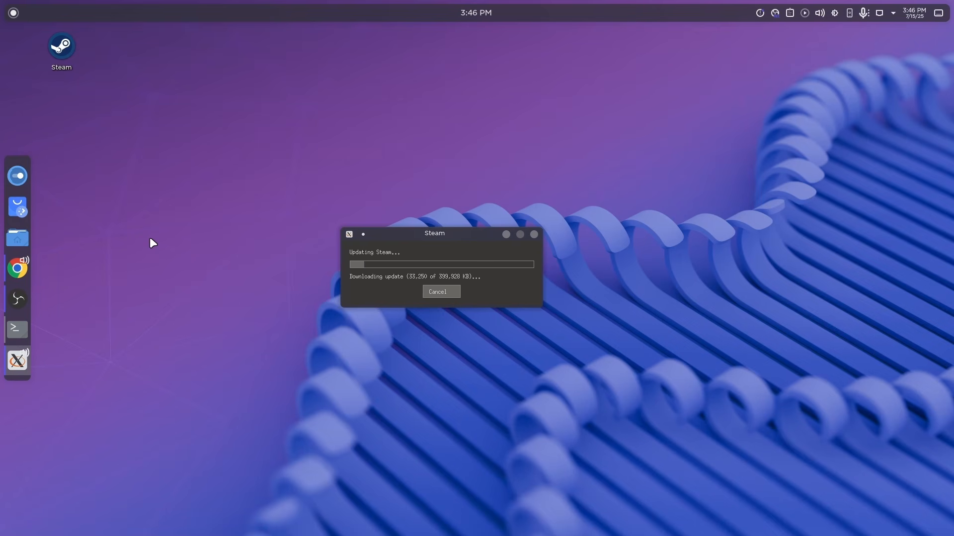
Switch to Google Chrome and search the web for "genshin impact game".
key(alt+space)
text(chrome)
key(Return)
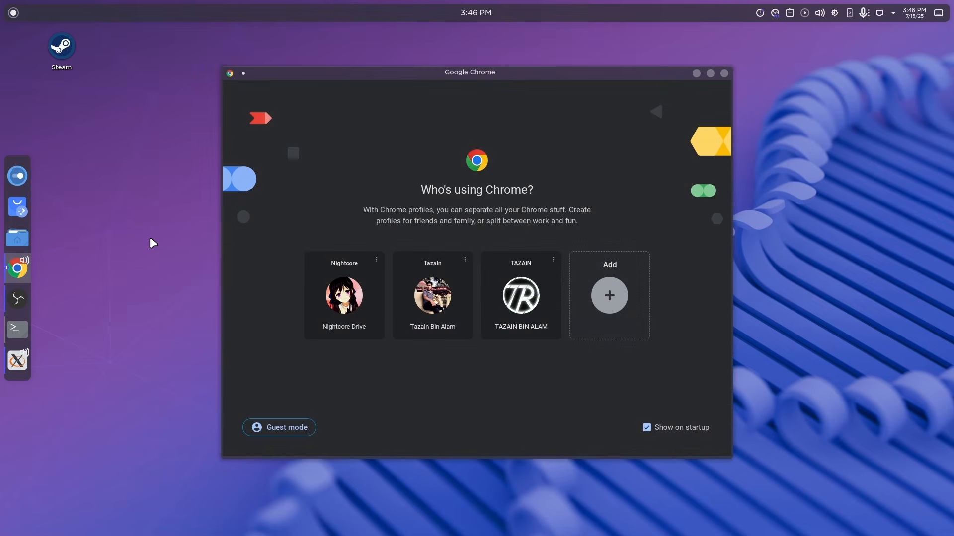
click(724, 73)
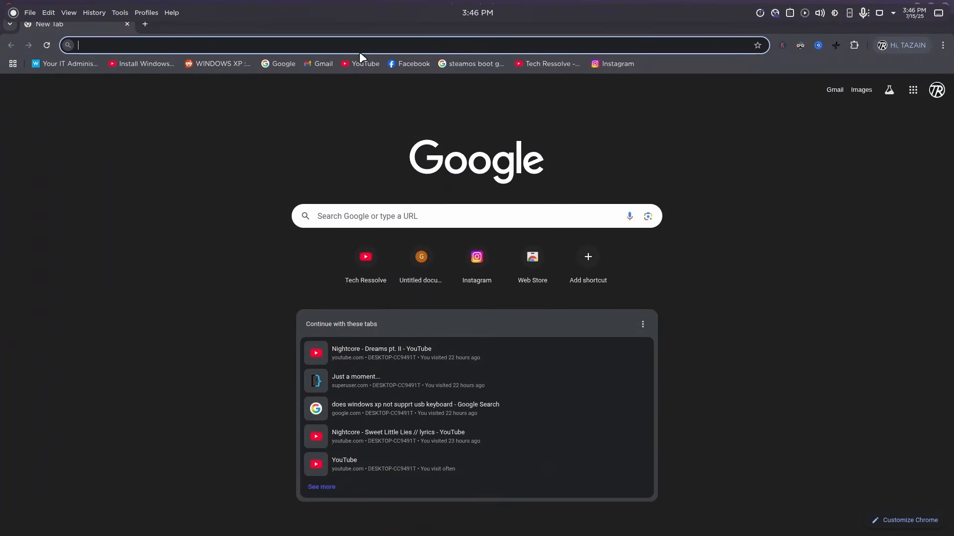
click(358, 46)
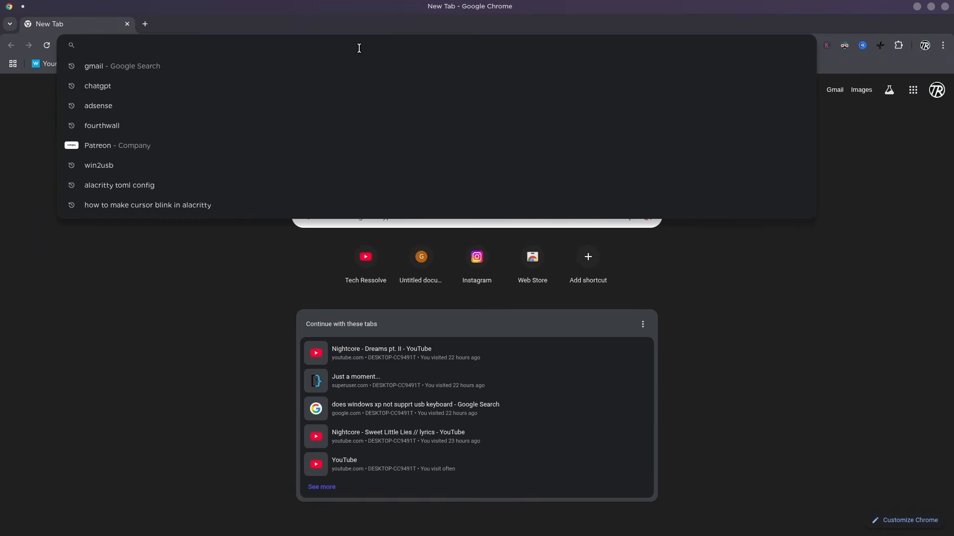
text(genshin impact game)
key(Return)
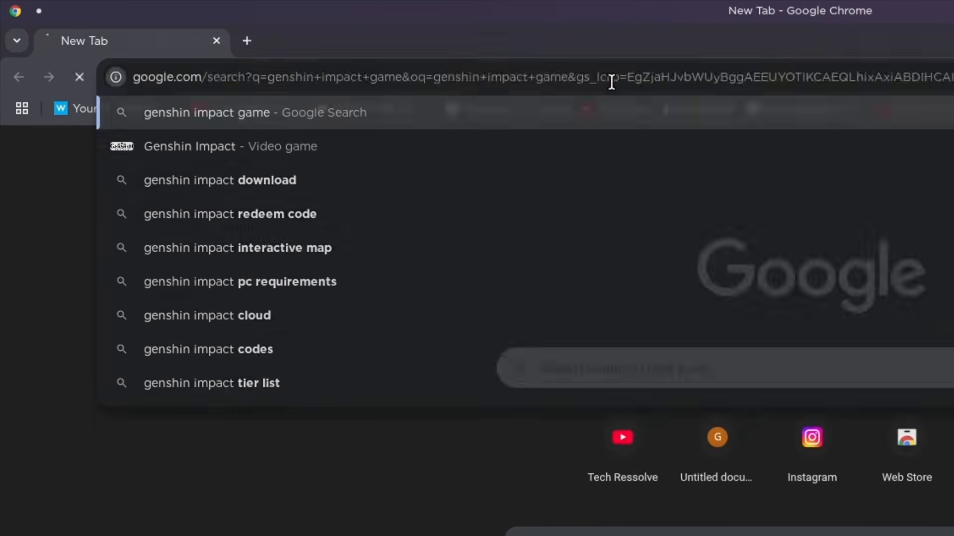
Open the official Genshin Impact site from the search results and download the PC installer.
scroll(123, 462, down, 5)
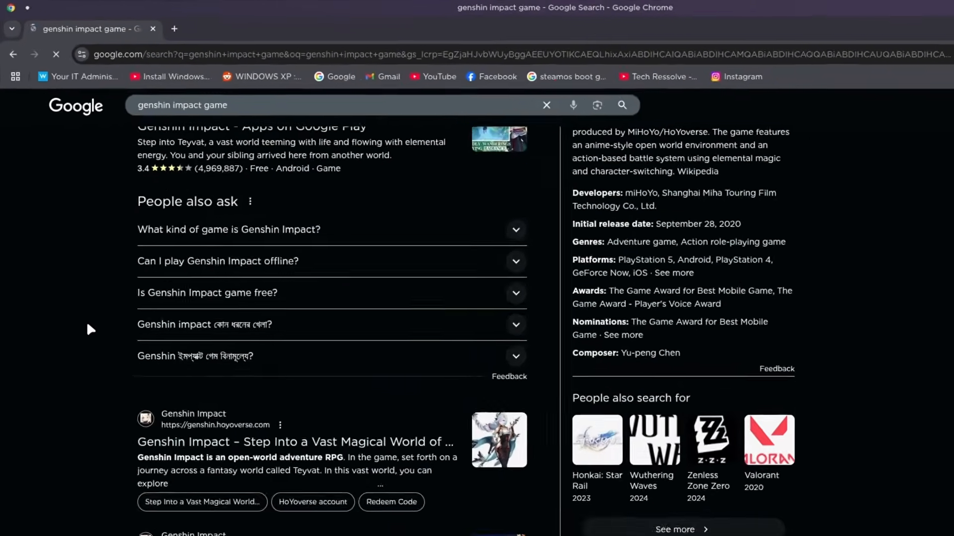
click(176, 442)
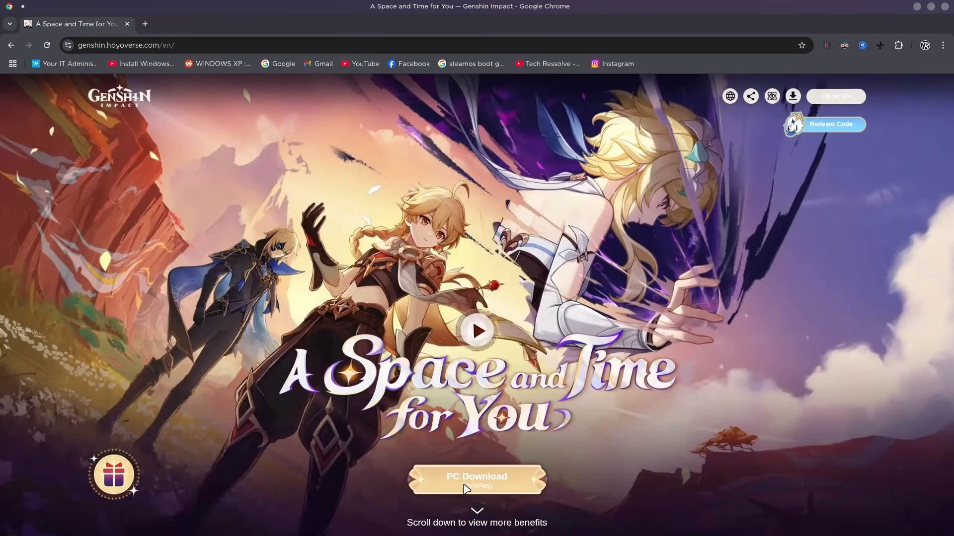
click(465, 488)
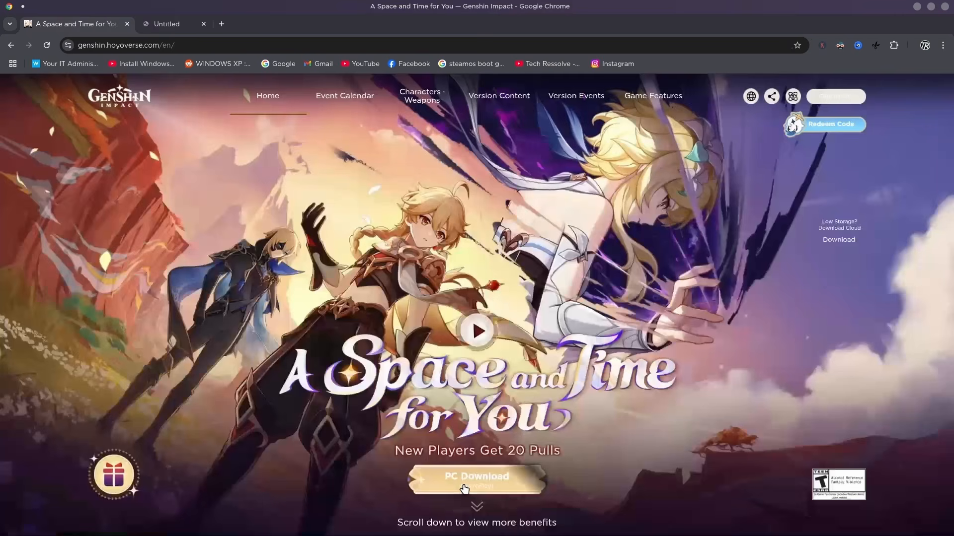
click(907, 45)
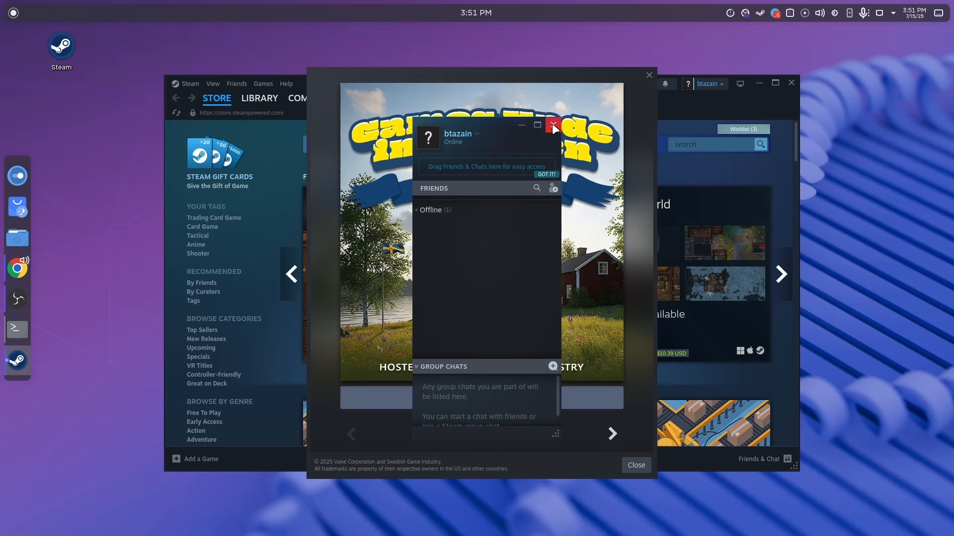
Switch to Steam and close its friends list and the Midweek Deal offer window.
click(552, 125)
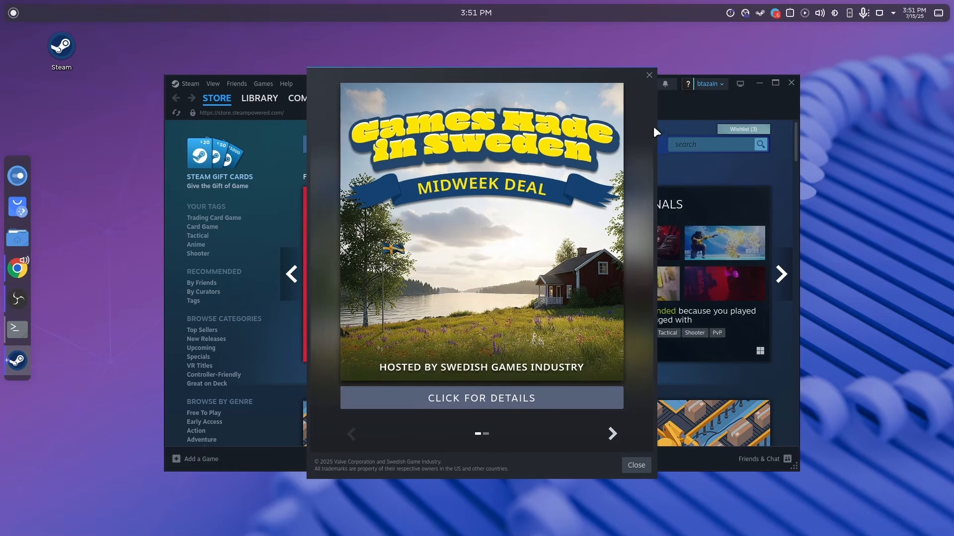
click(646, 76)
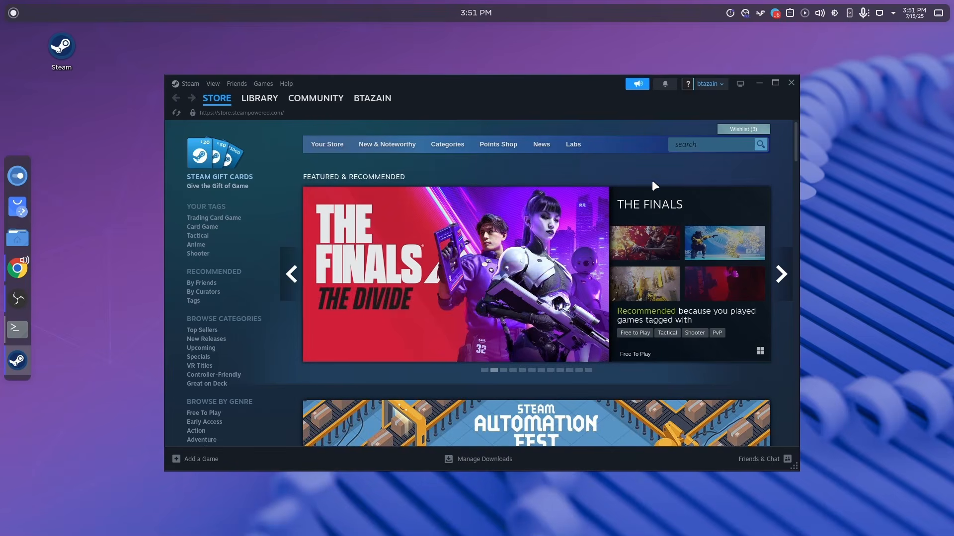
scroll(500, 263, down, 5)
scroll(500, 263, up, 5)
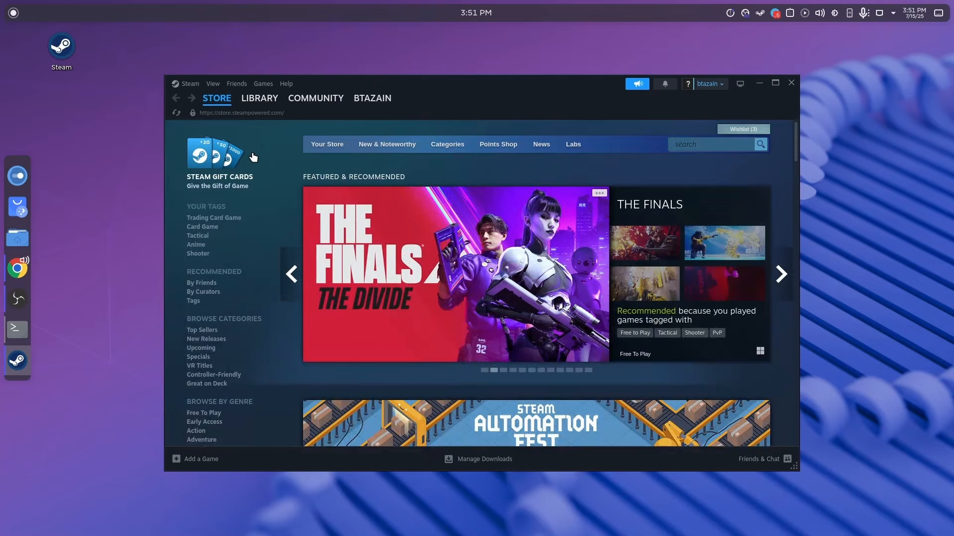
Add GenshinImpact_install_ua_6af8e8f4e8a2.exe from the Downloads folder to the Steam library as a non-Steam game.
click(260, 98)
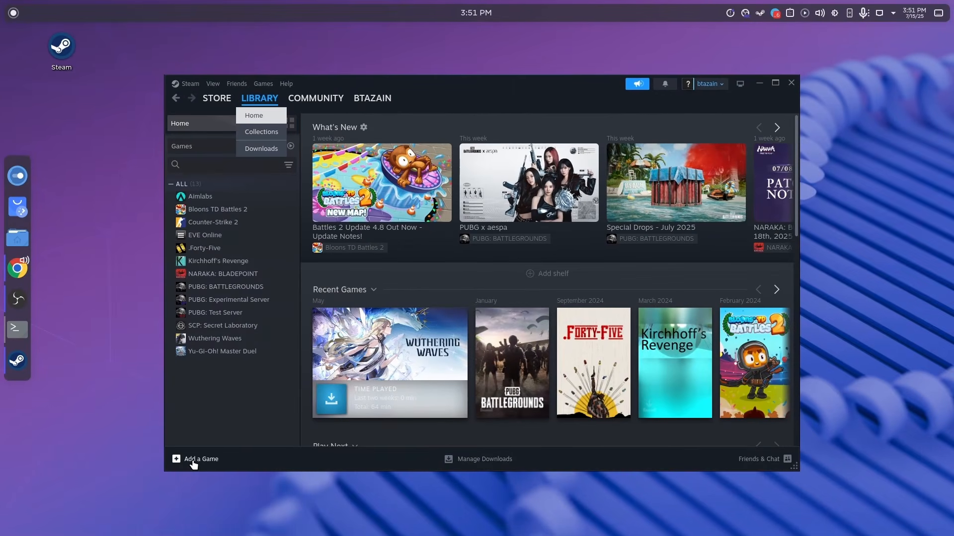
click(199, 475)
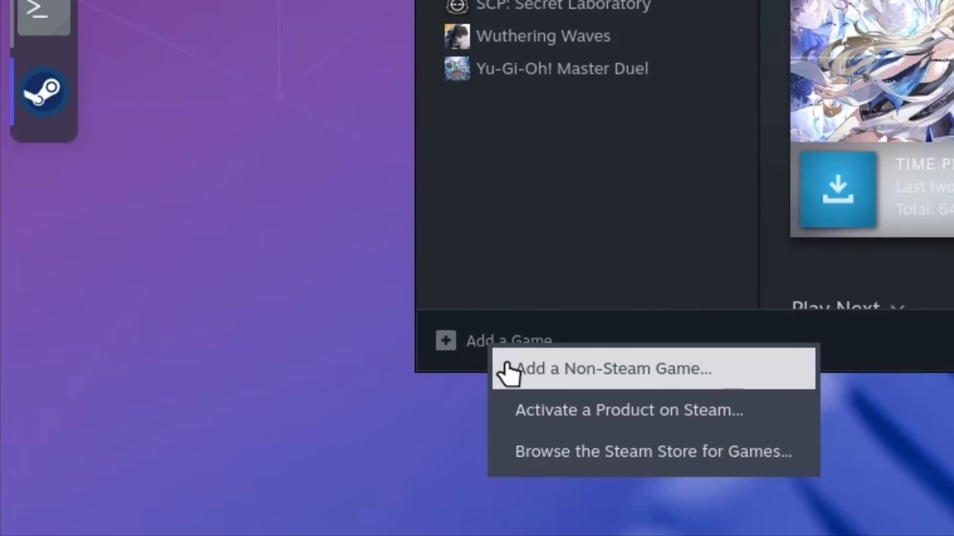
click(507, 373)
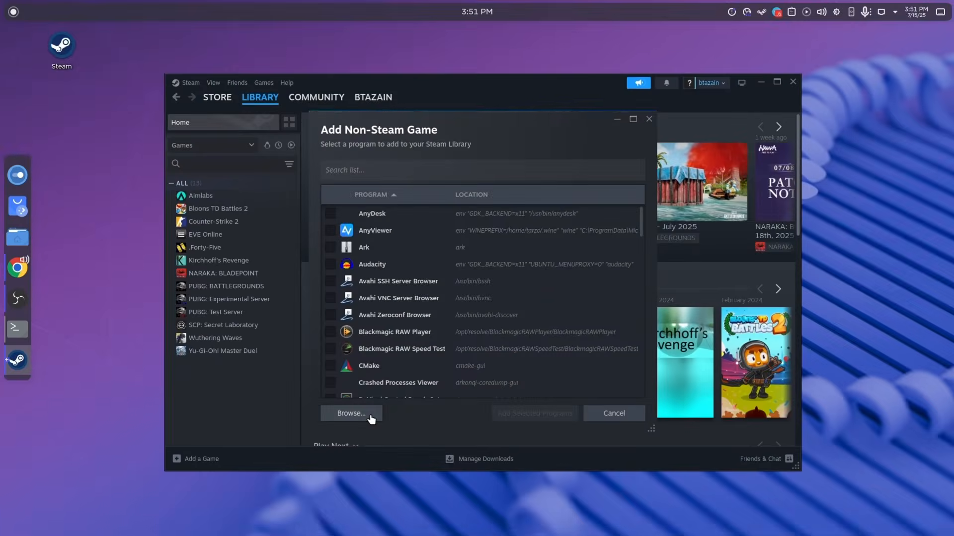
click(887, 226)
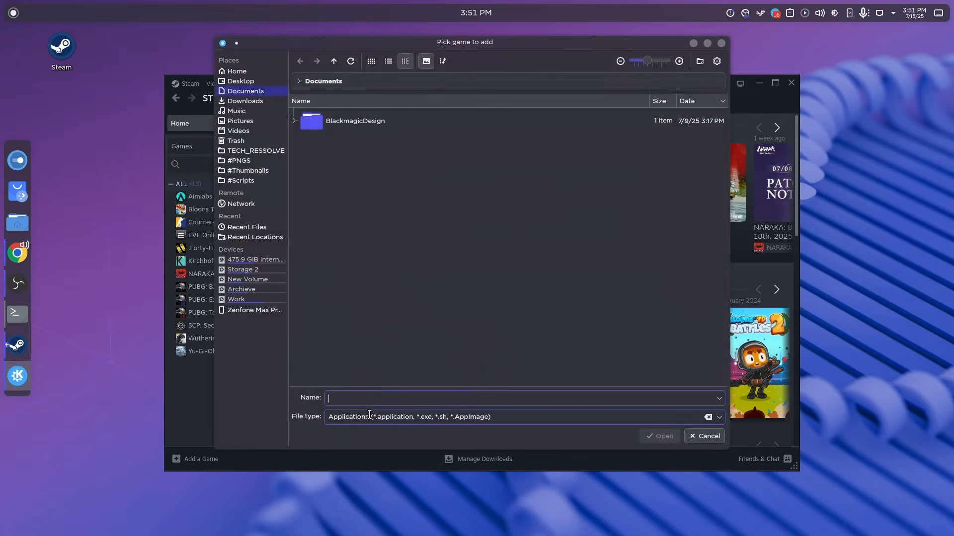
click(243, 100)
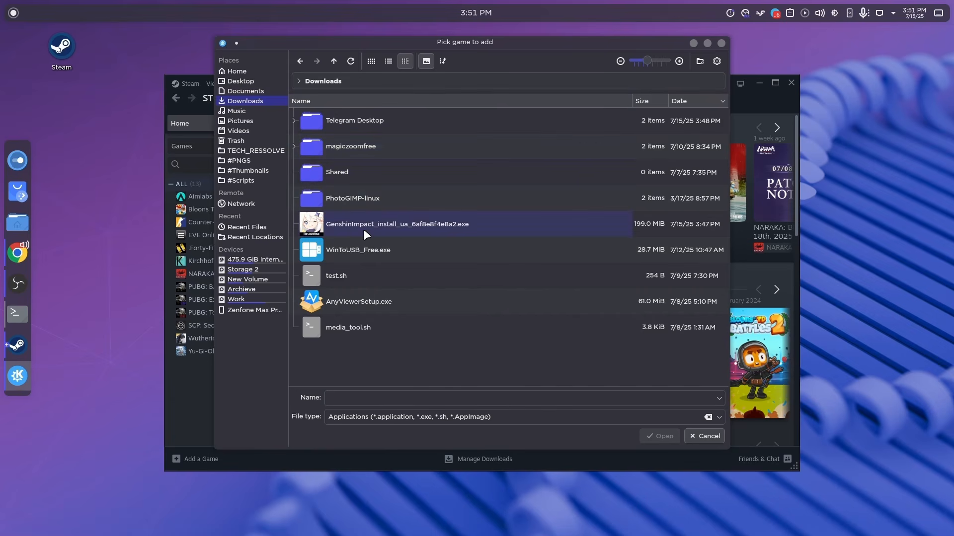
click(393, 234)
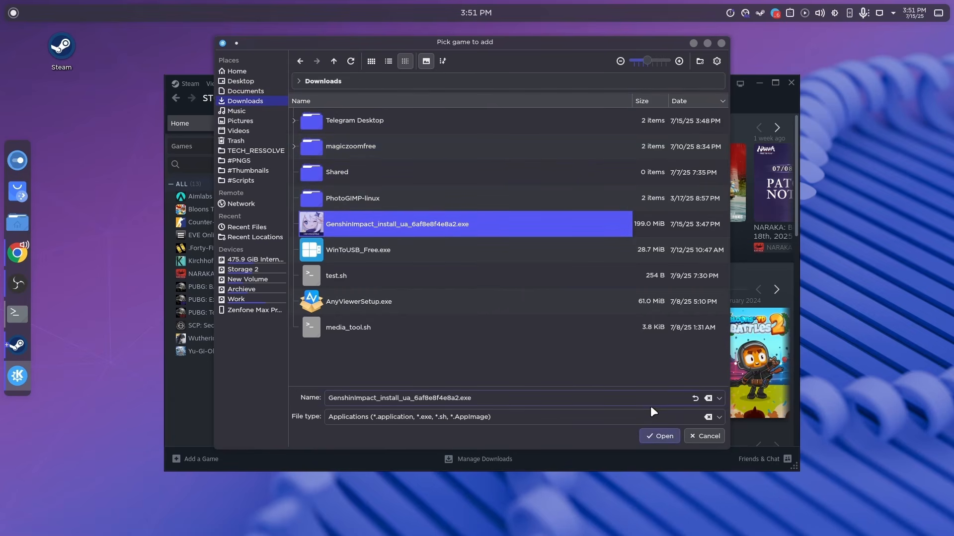
click(657, 436)
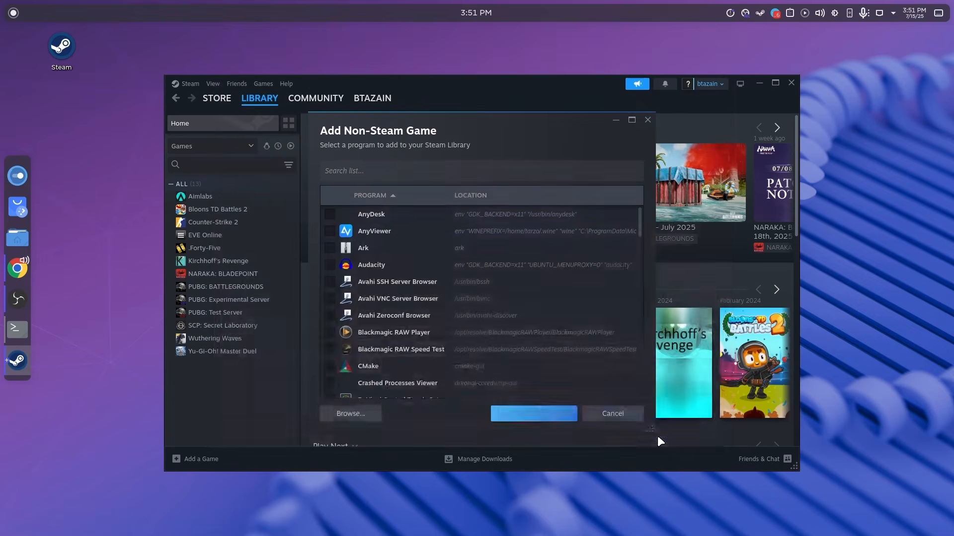
click(546, 414)
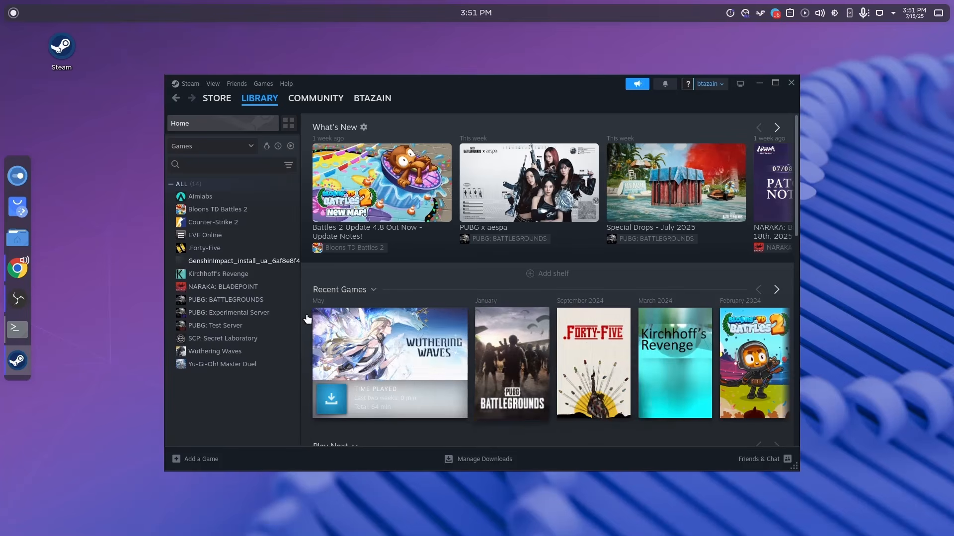
Force the GenshinImpact_install_ua_6af8e8f4e8a2.exe library entry to run with the Proton 9.0-4 compatibility tool and close its properties.
click(249, 266)
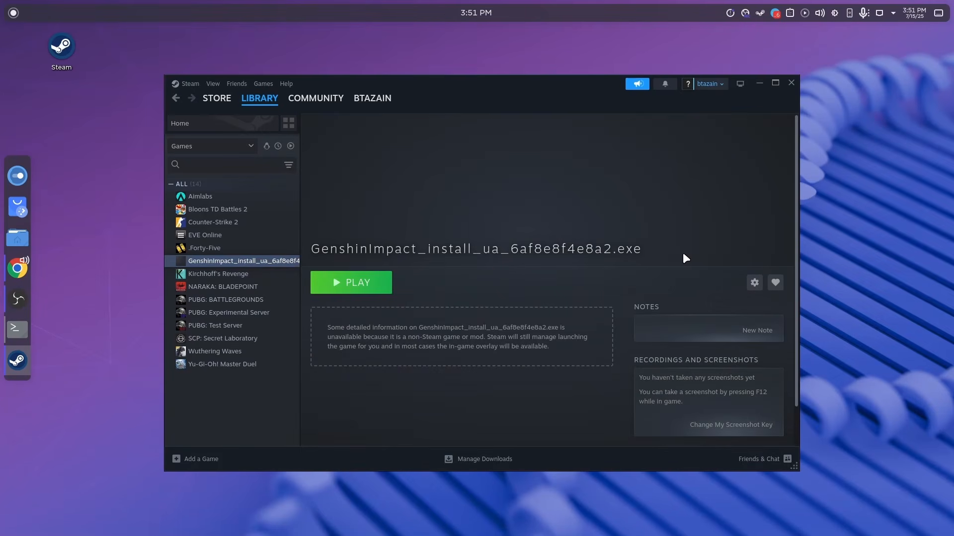
click(753, 283)
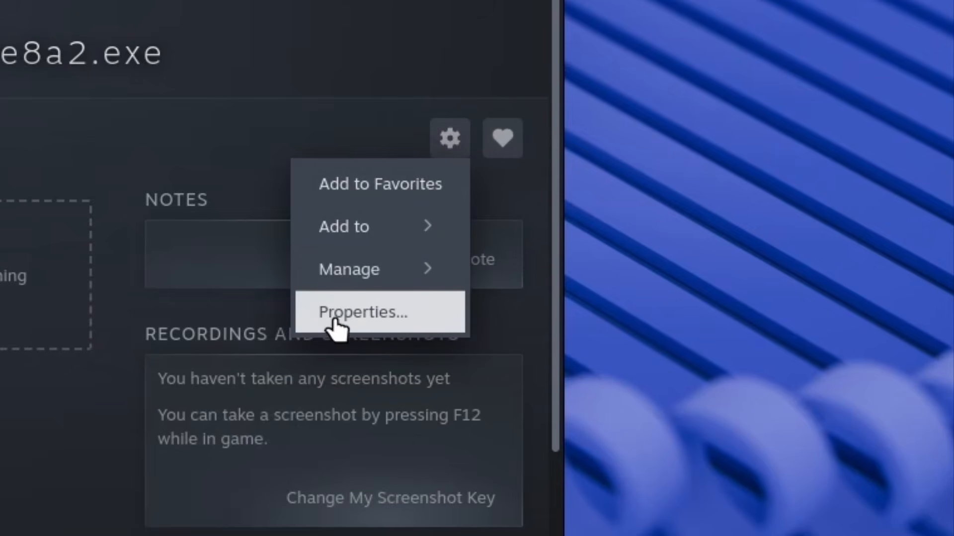
click(640, 345)
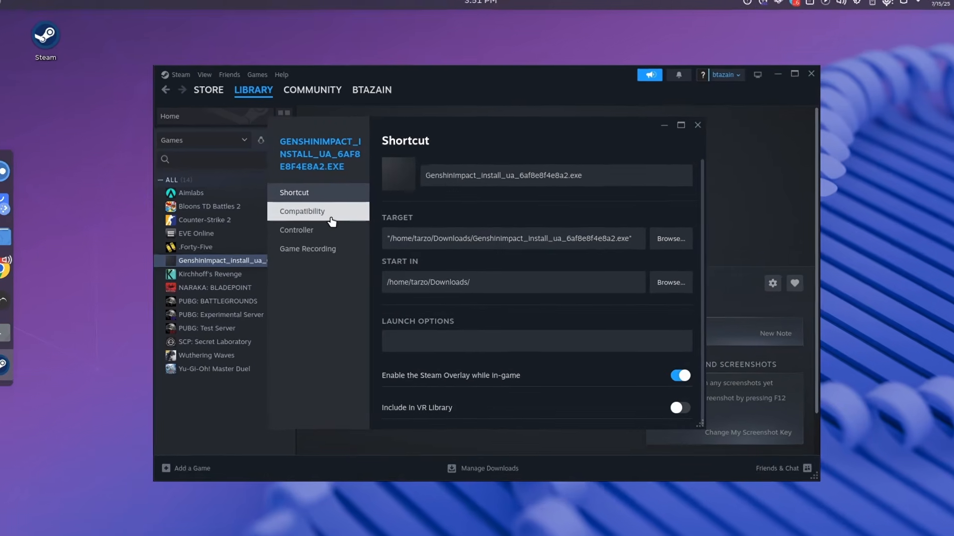
click(313, 216)
click(392, 172)
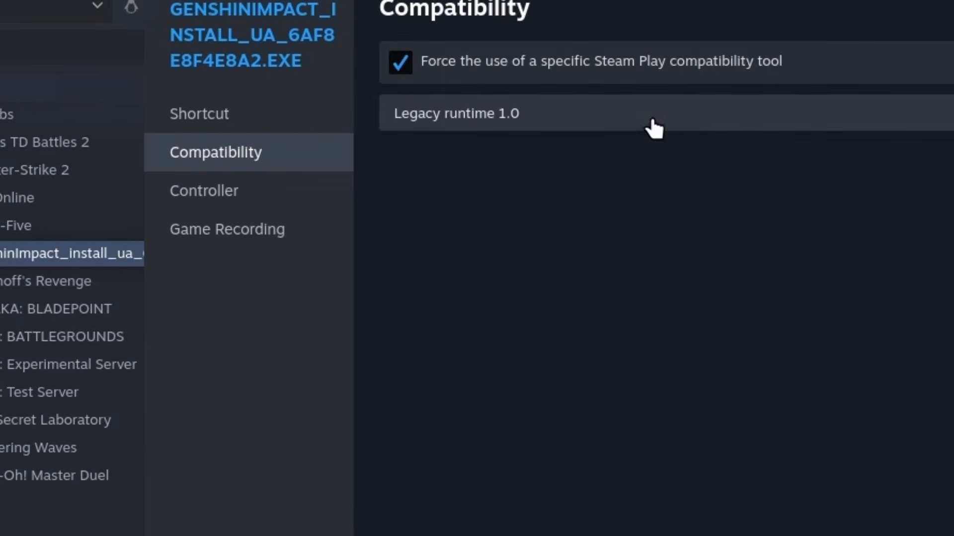
click(837, 132)
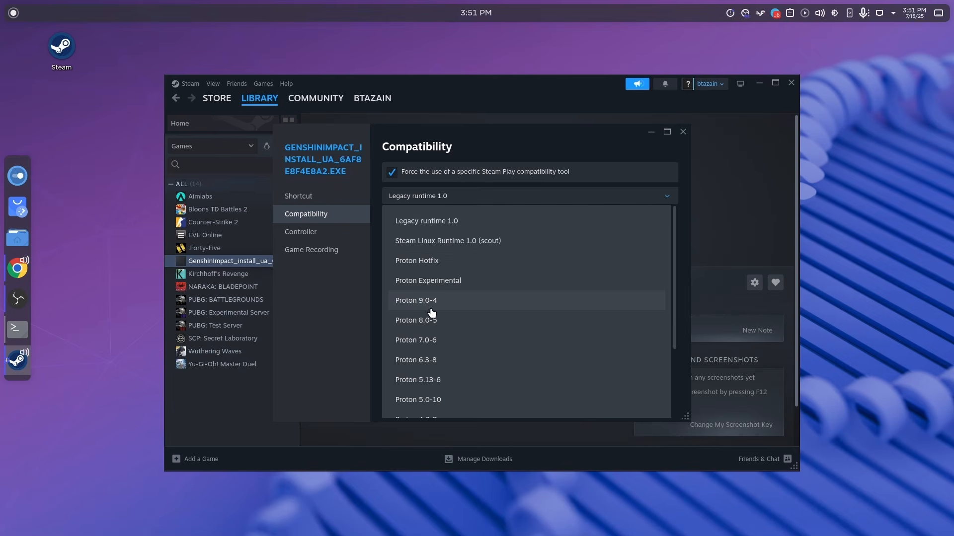
click(430, 301)
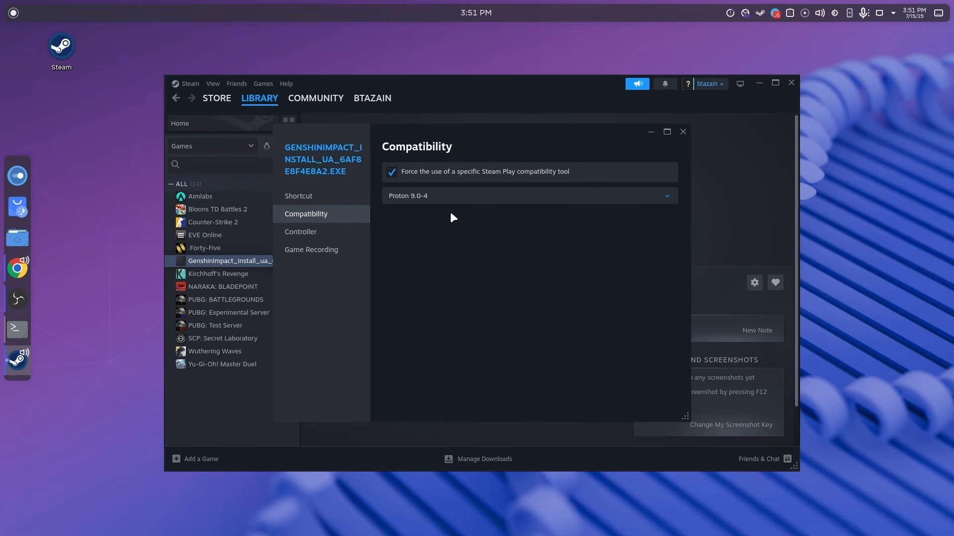
click(683, 132)
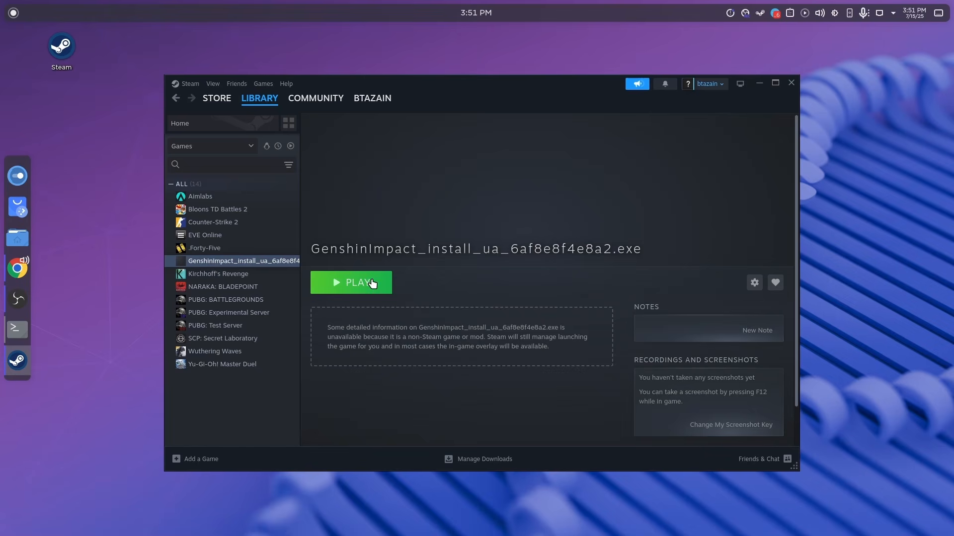
Launch the Genshin Impact installer from the library, agree to the Terms of Service and Privacy Policy, and start Quick Installation.
click(341, 288)
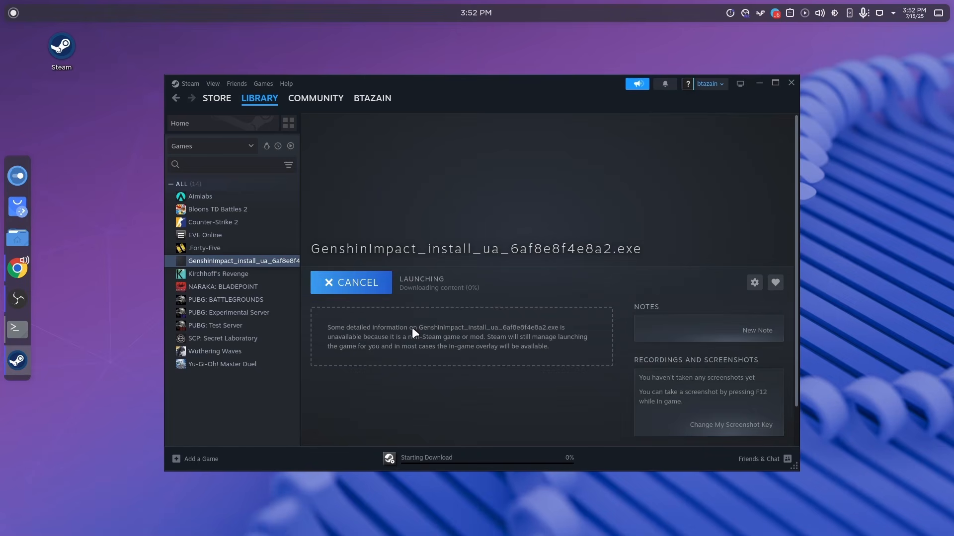
click(440, 464)
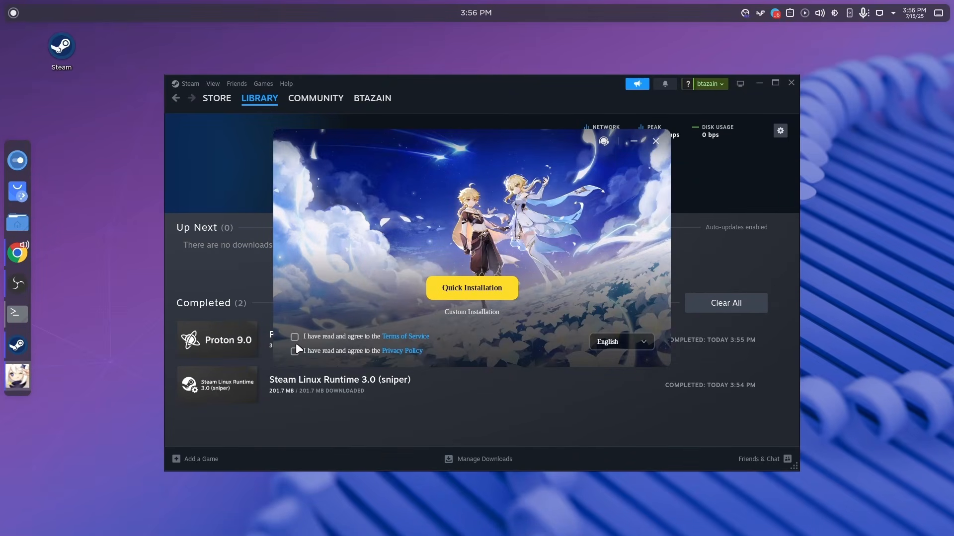
click(455, 294)
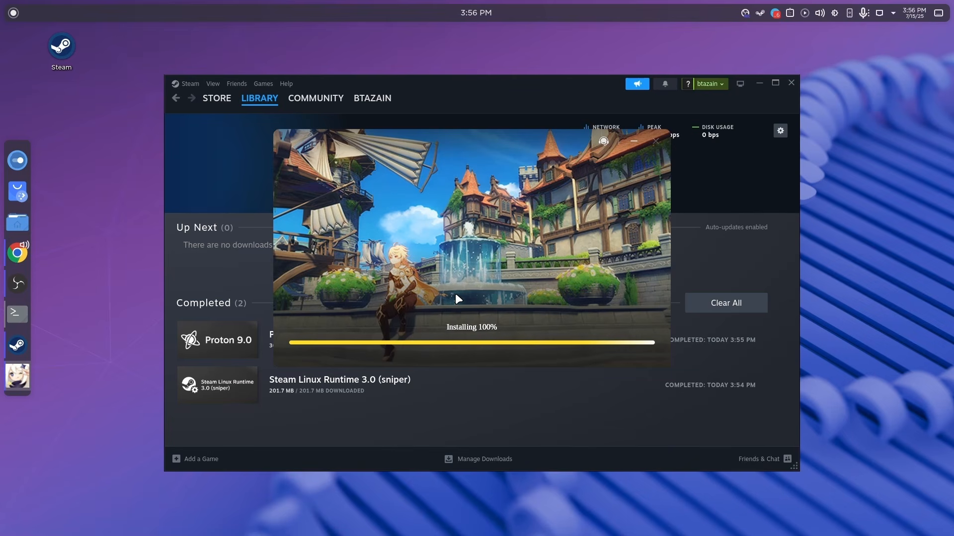
Accept the license and install the Microsoft Visual C++ 2015-2022 Redistributable (x64), and finish the installer by launching HoYoPlay.
click(424, 314)
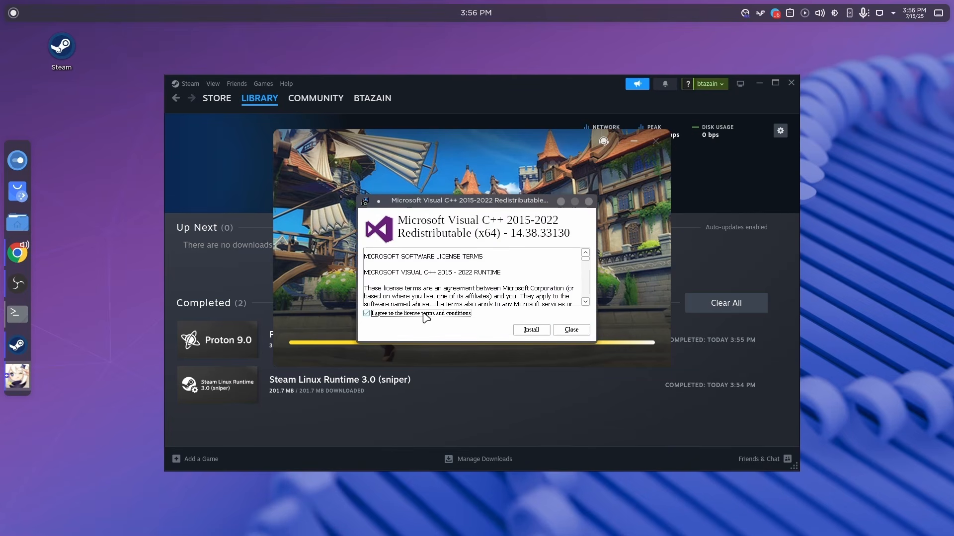
click(544, 331)
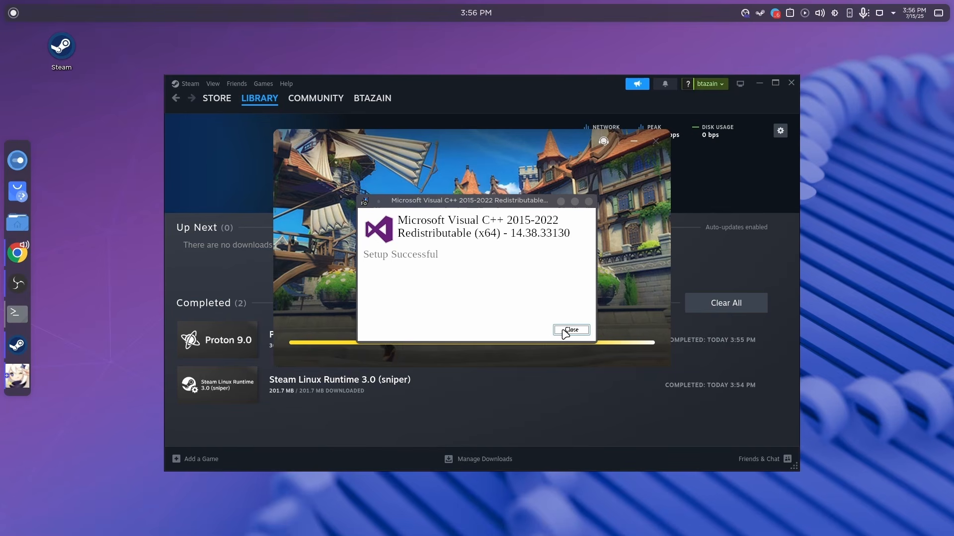
click(564, 329)
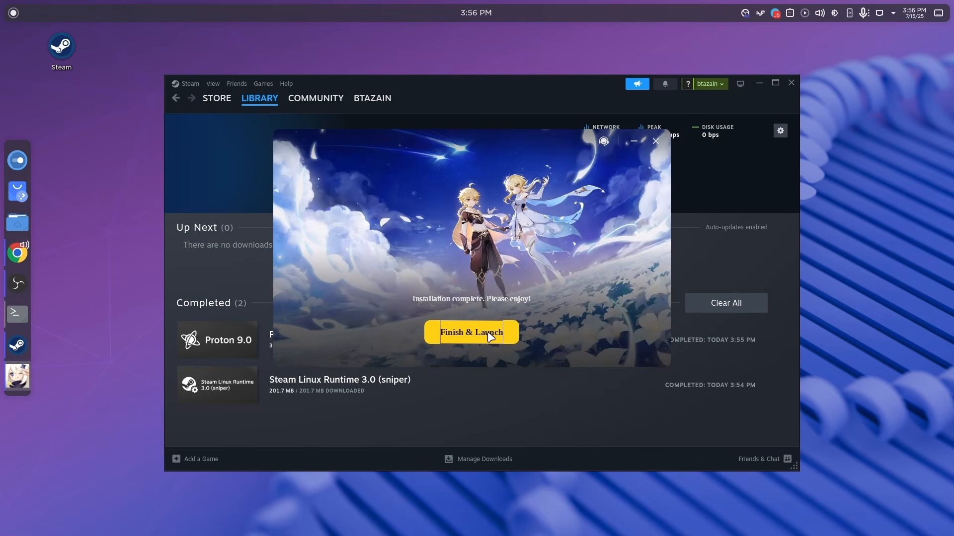
click(490, 336)
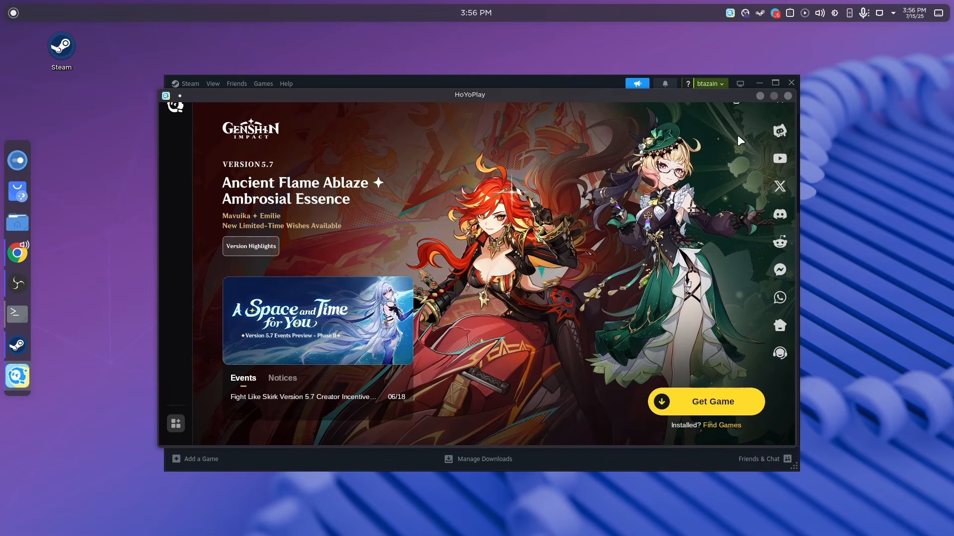
Reposition the HoYoPlay window and examine the launcher's General, Download, Notifications and About settings.
drag(755, 96, 731, 101)
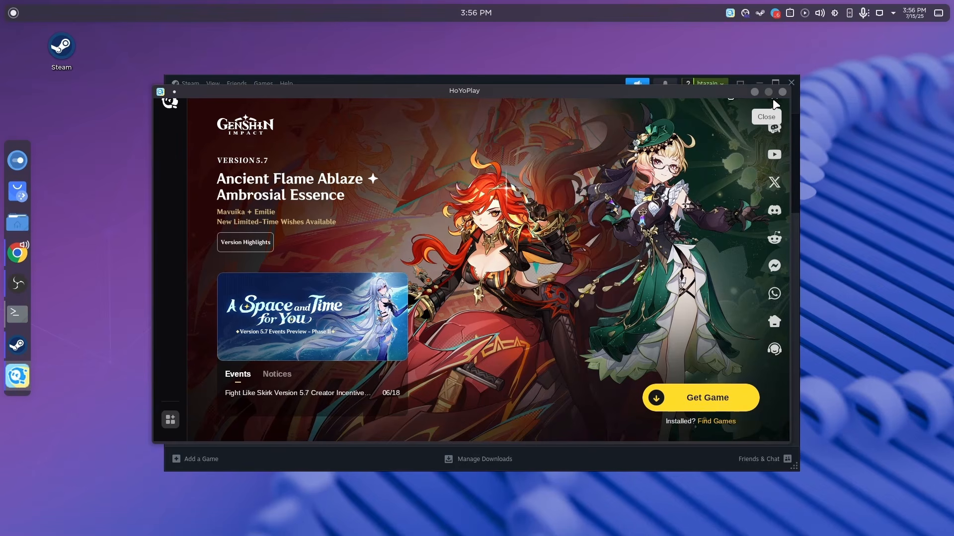
click(731, 100)
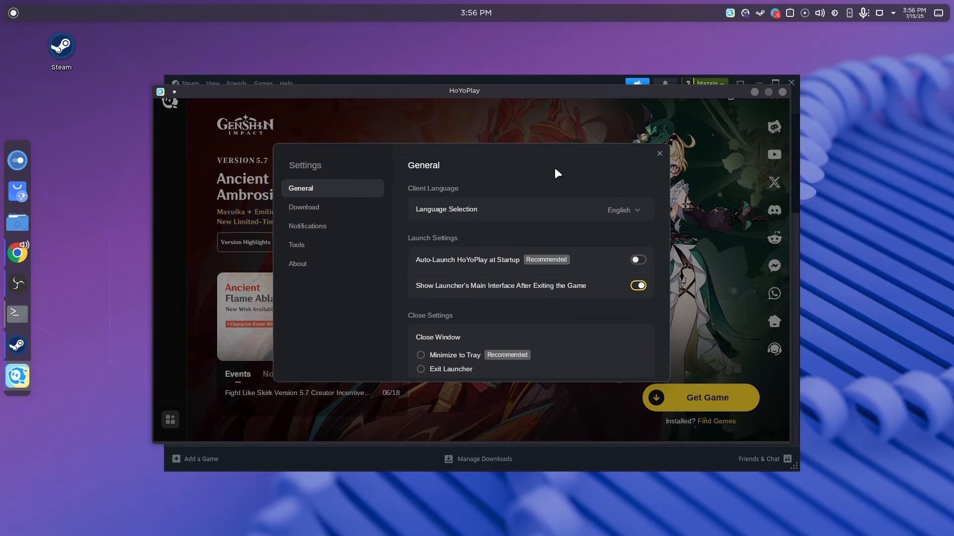
click(332, 209)
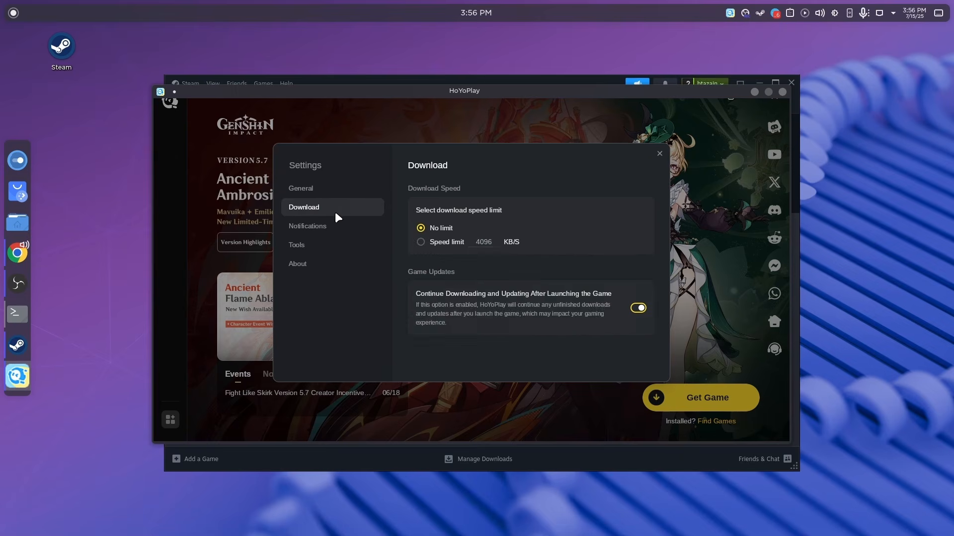
click(321, 226)
click(314, 194)
click(314, 204)
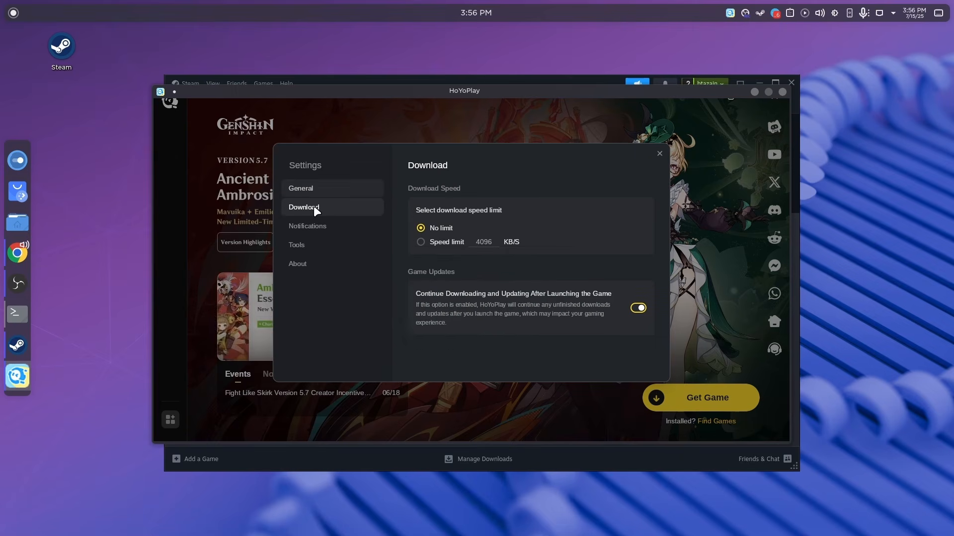
click(331, 188)
scroll(443, 234, down, 1)
scroll(442, 233, down, 1)
scroll(422, 254, up, 2)
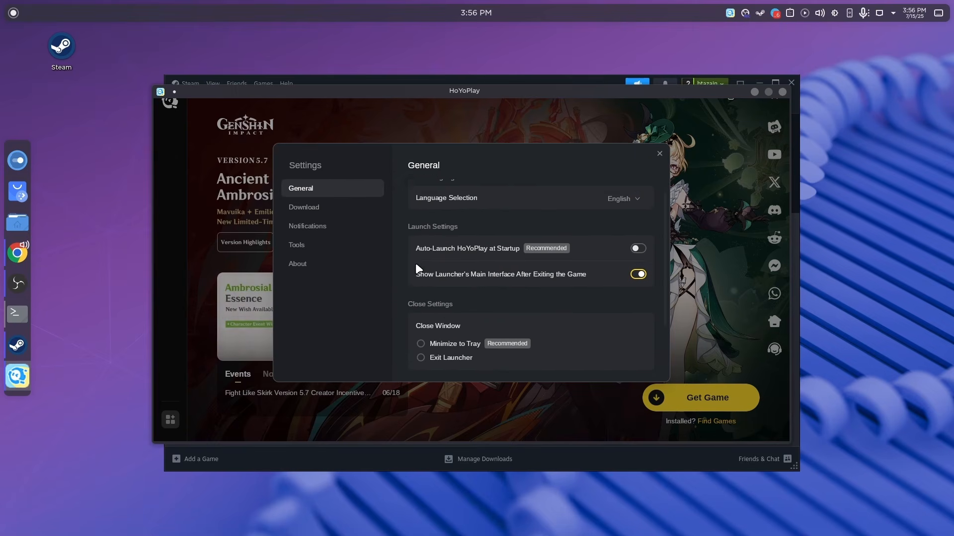
click(332, 227)
click(315, 262)
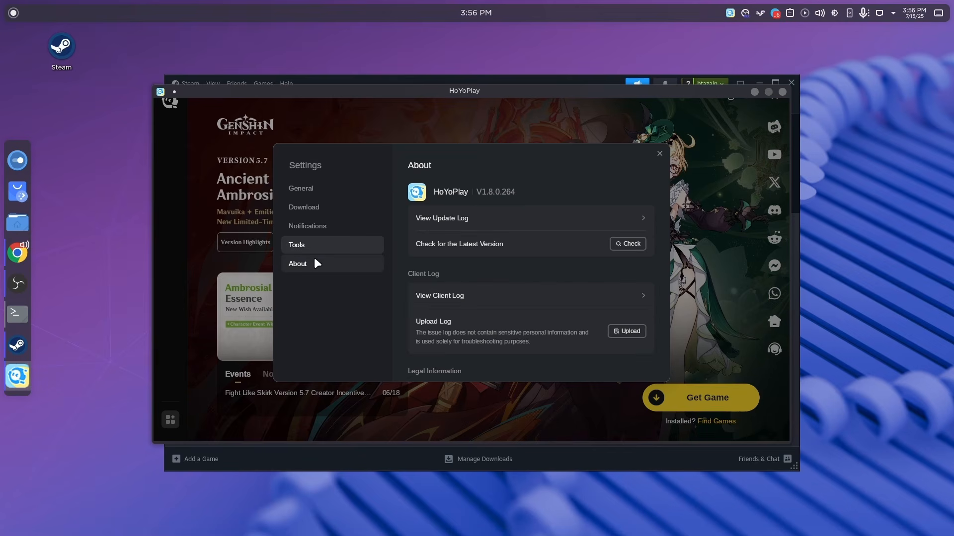
click(716, 422)
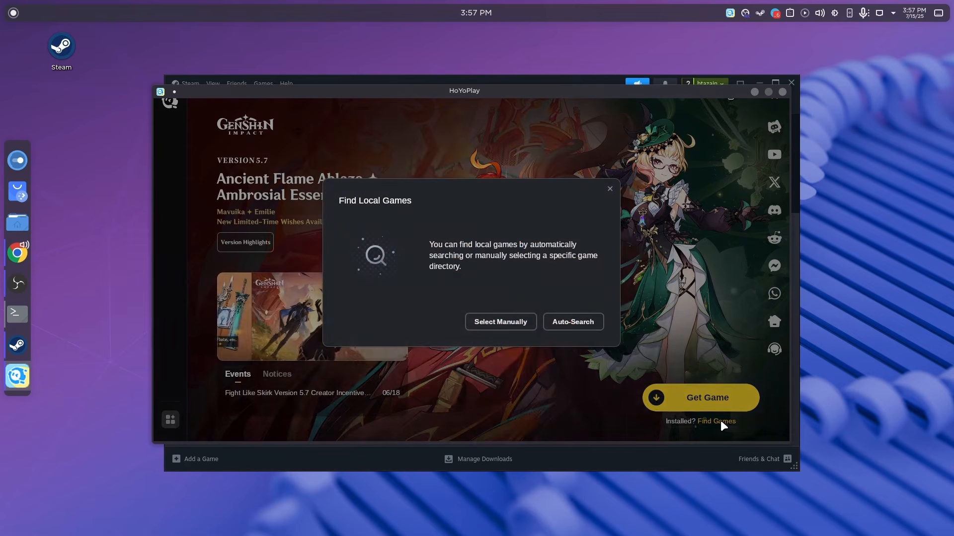
click(516, 322)
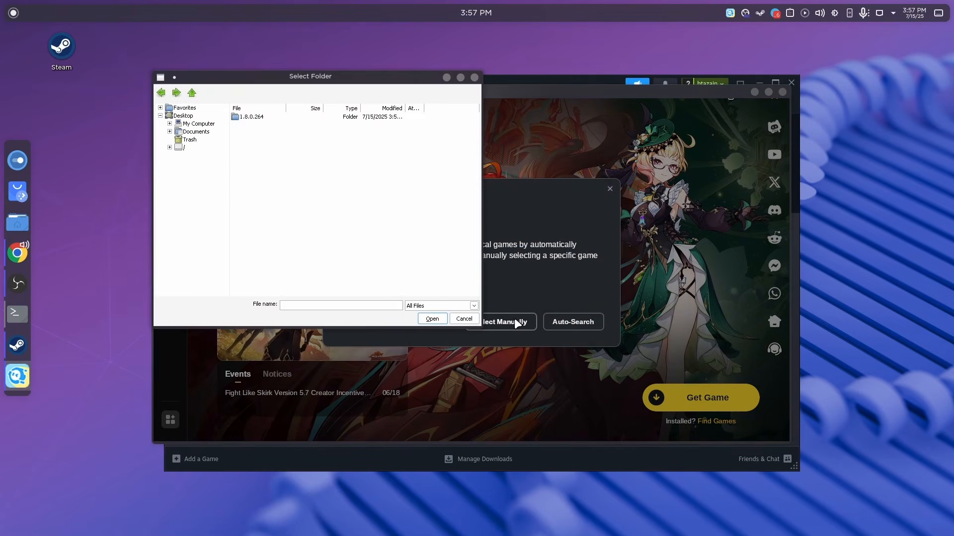
click(473, 78)
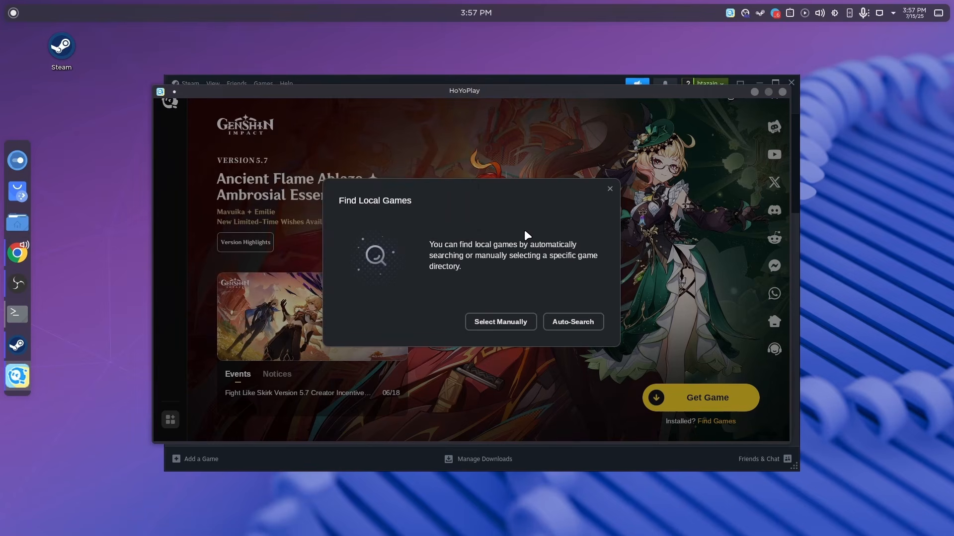
click(609, 190)
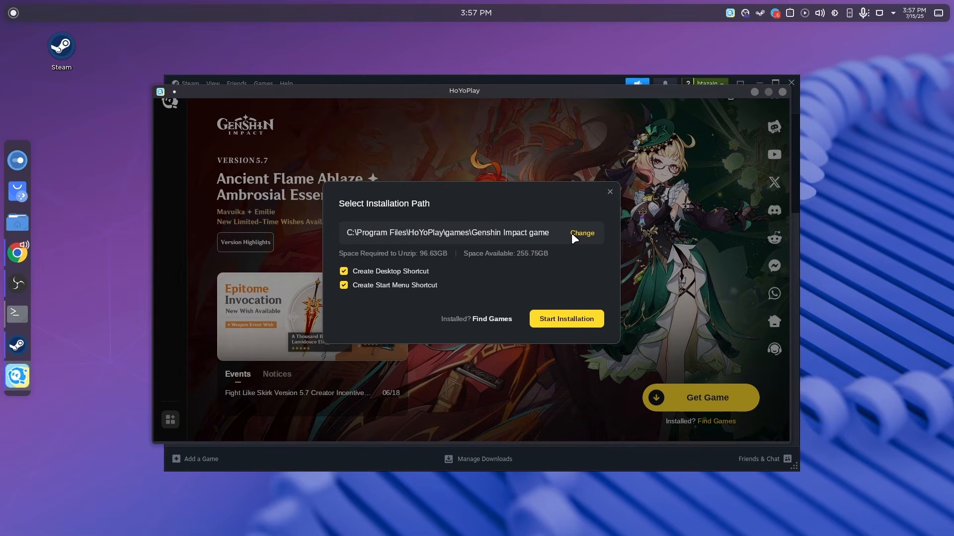
Start changing Genshin Impact's installation path and browse to the root directory (/) in the folder chooser.
click(579, 238)
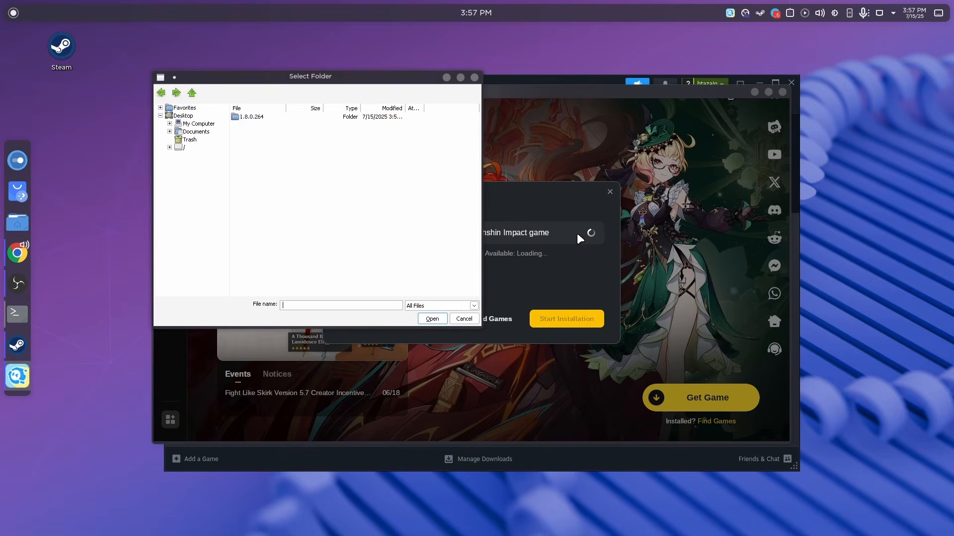
click(181, 155)
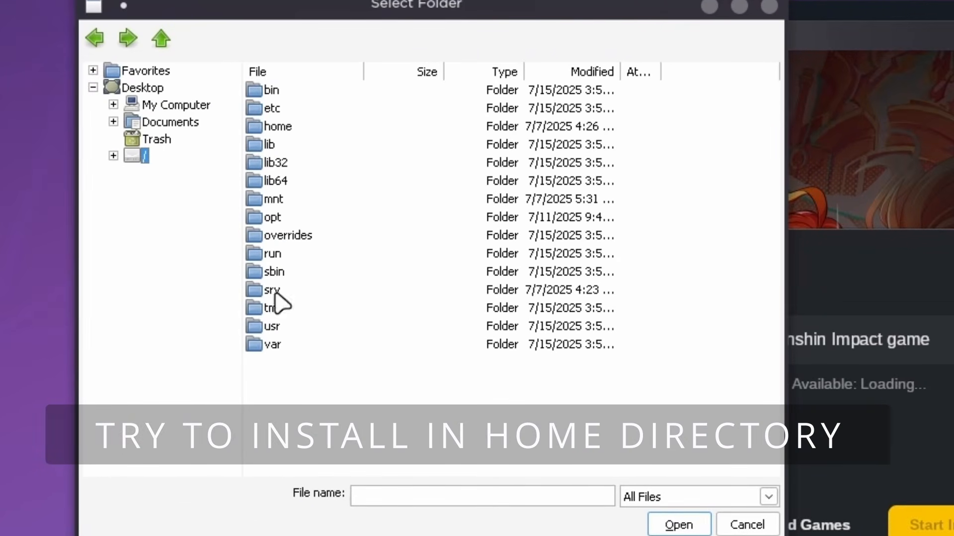
Switch to the Dolphin file manager, check the SteamLibrary folder on the New Volume drive, and close the file manager.
key(super+e)
scroll(342, 445, down, 1)
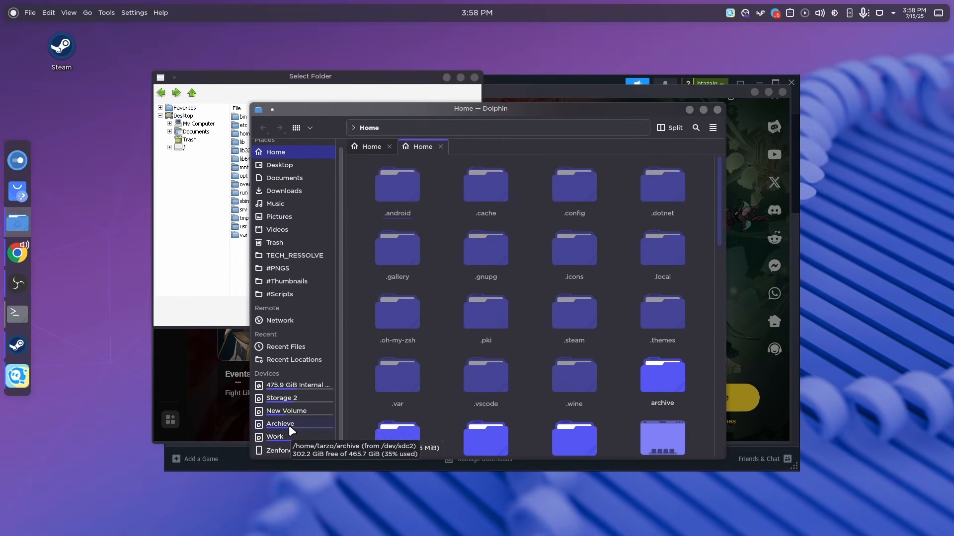
click(312, 413)
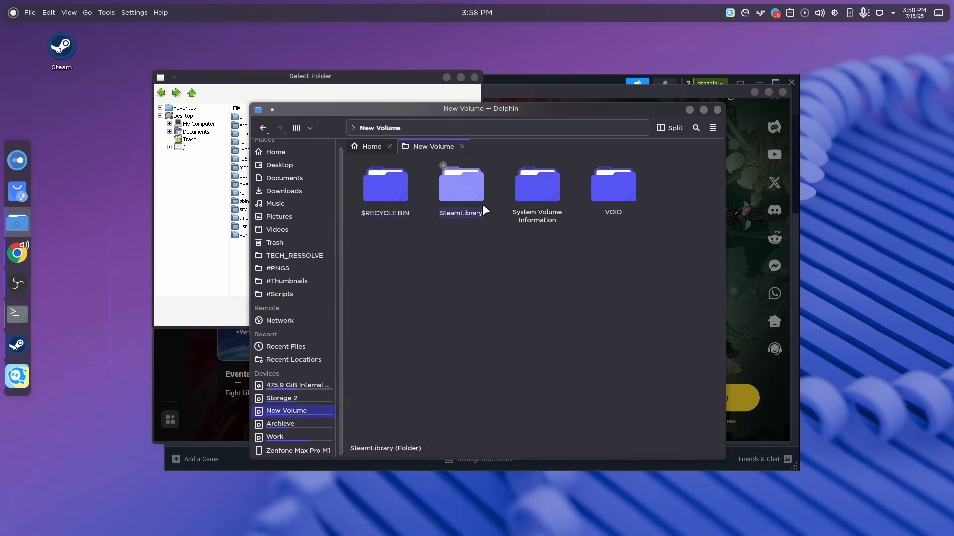
double_click(481, 204)
click(717, 109)
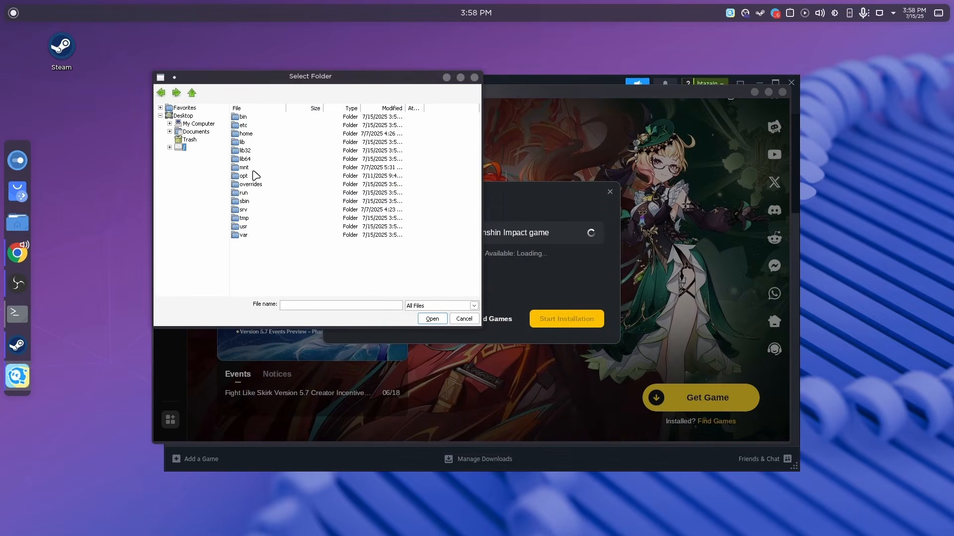
Check the archive folder in the user's home directory, and try setting the Genshin Impact installation path to the neighbouring fast folder.
double_click(244, 134)
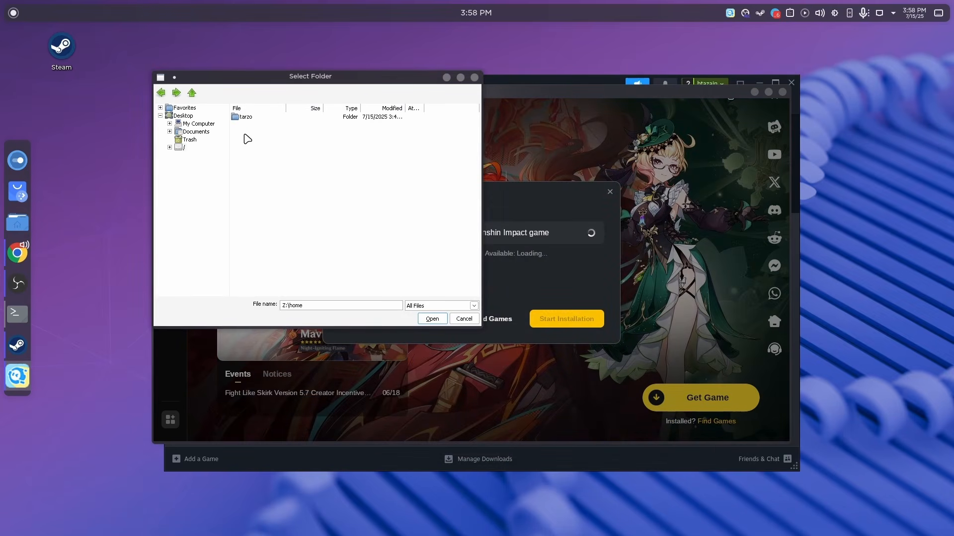
double_click(247, 118)
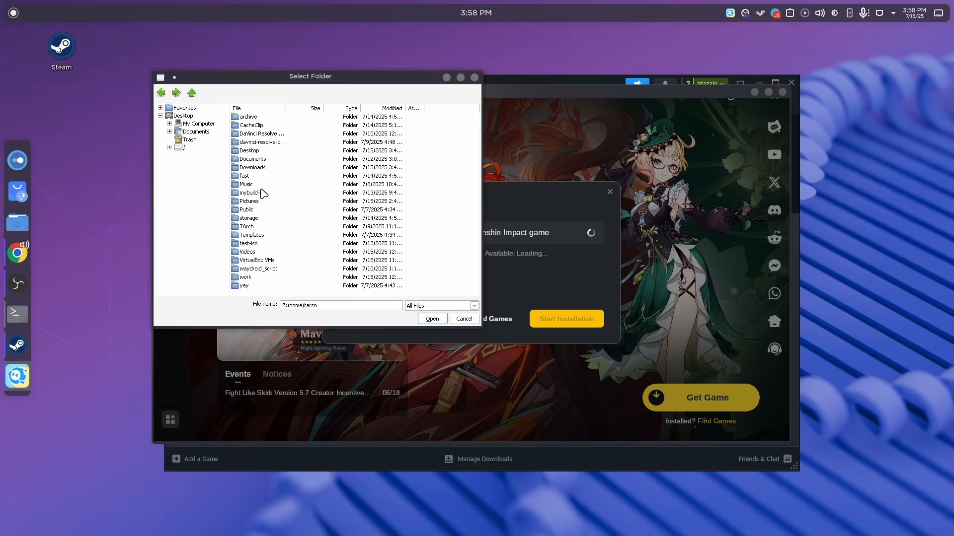
double_click(262, 118)
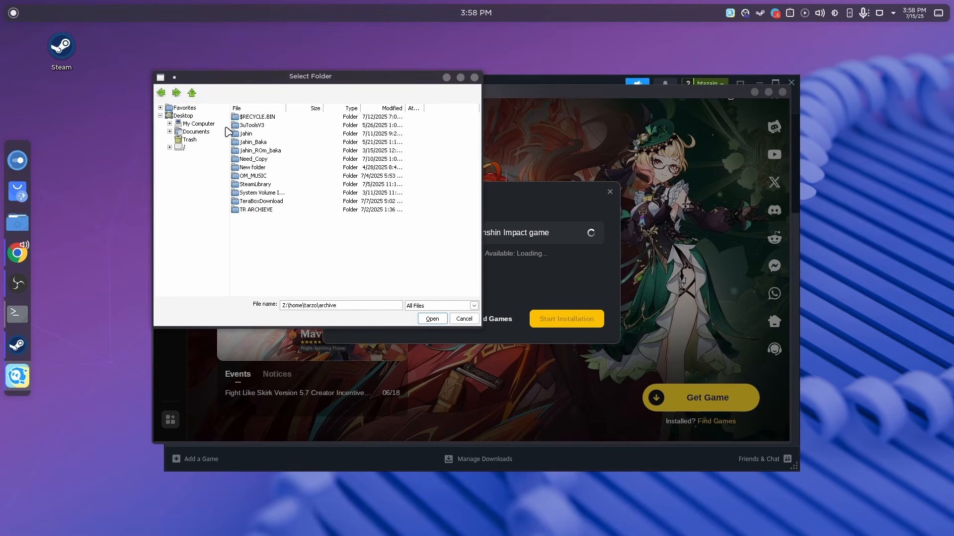
click(191, 92)
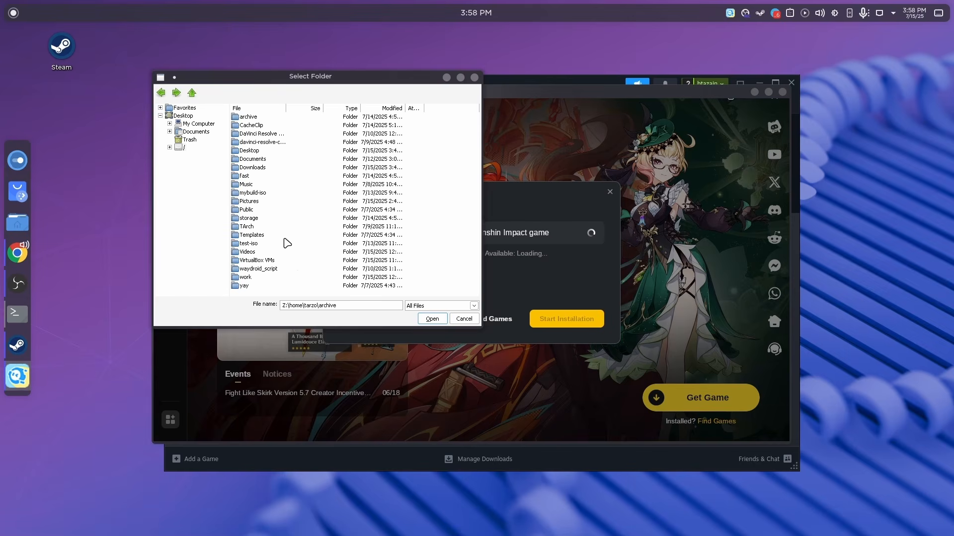
click(161, 93)
click(176, 93)
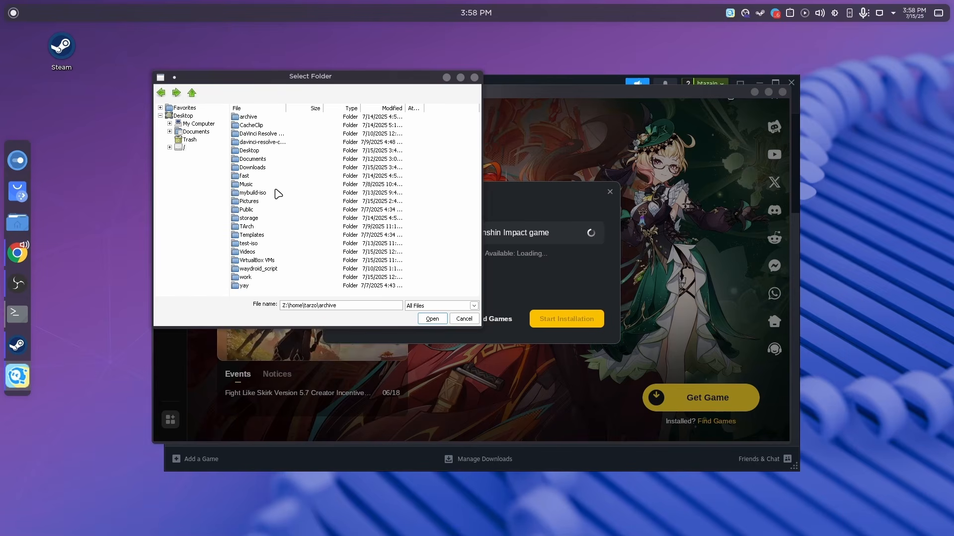
double_click(245, 177)
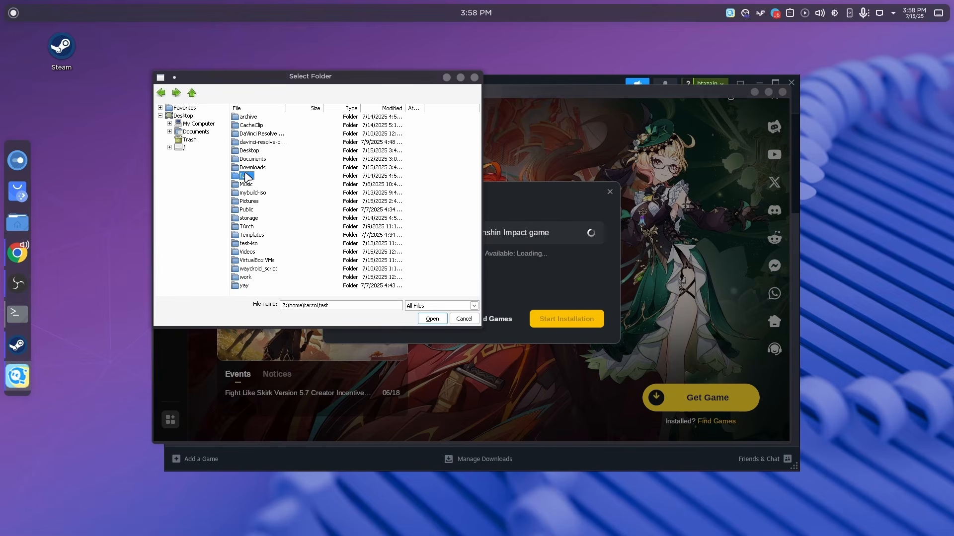
click(428, 319)
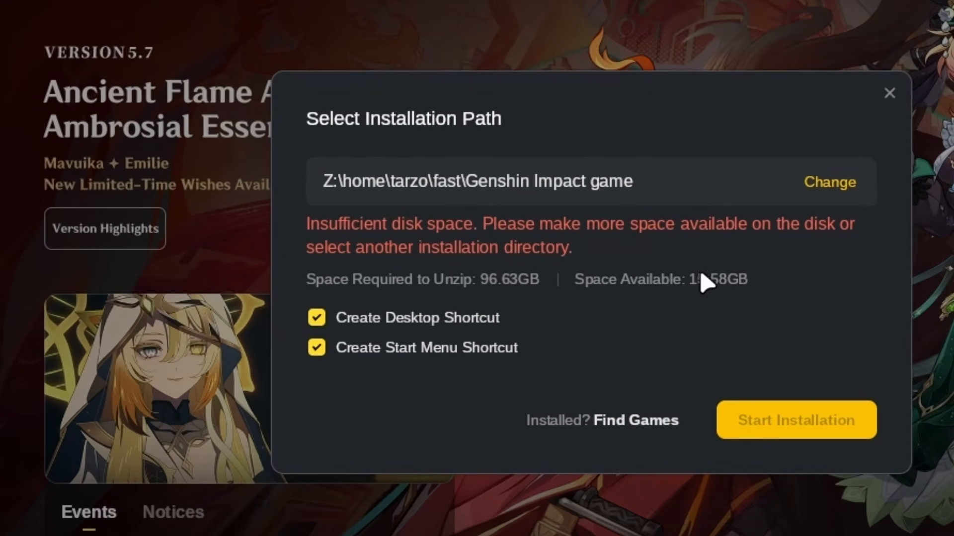
click(847, 191)
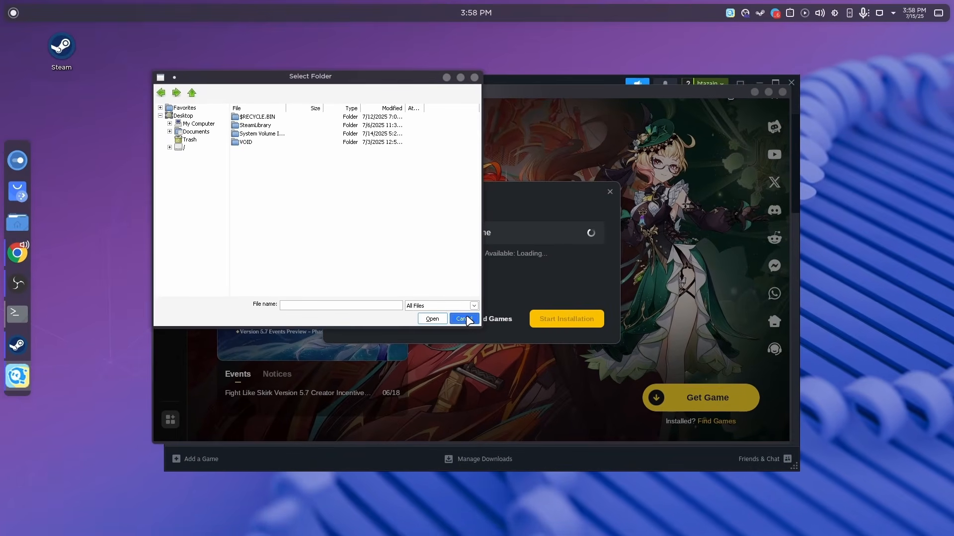
click(479, 327)
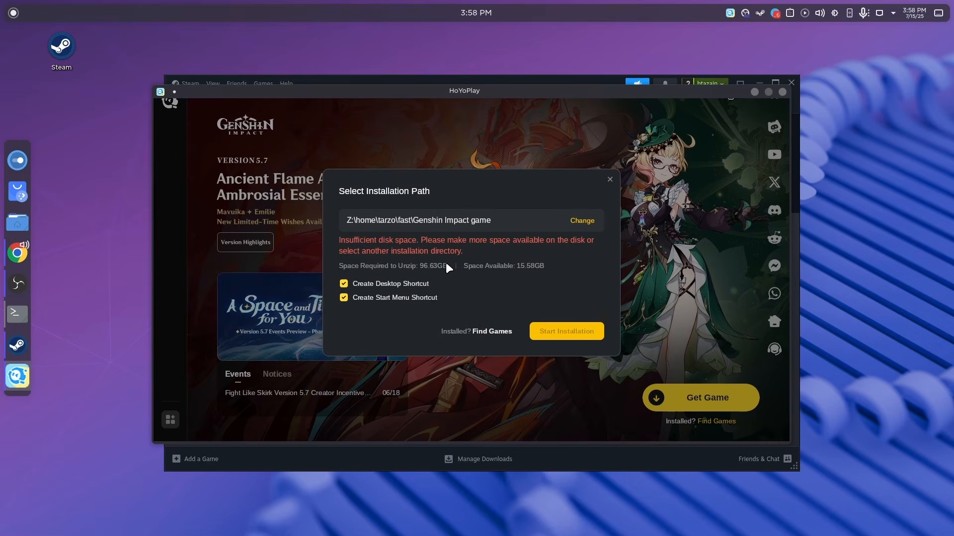
click(574, 222)
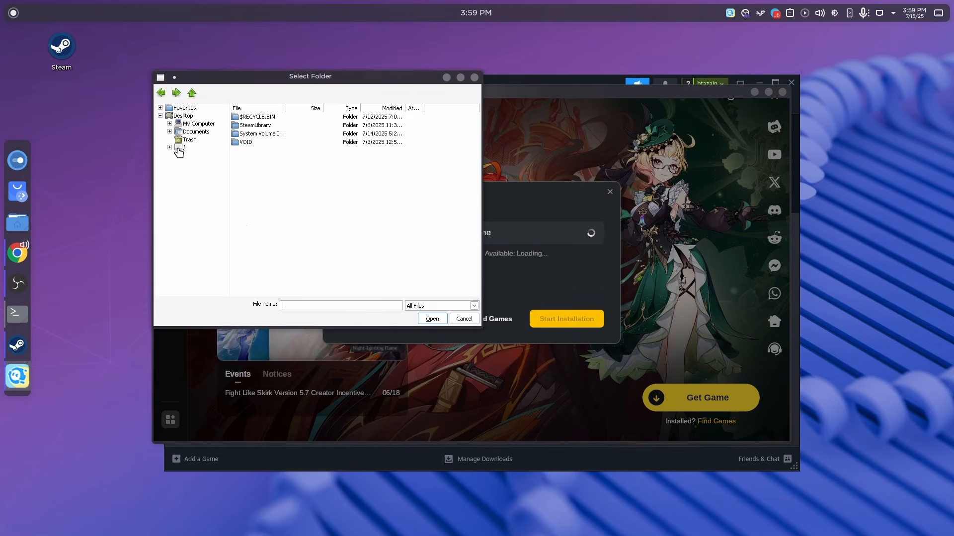
click(179, 149)
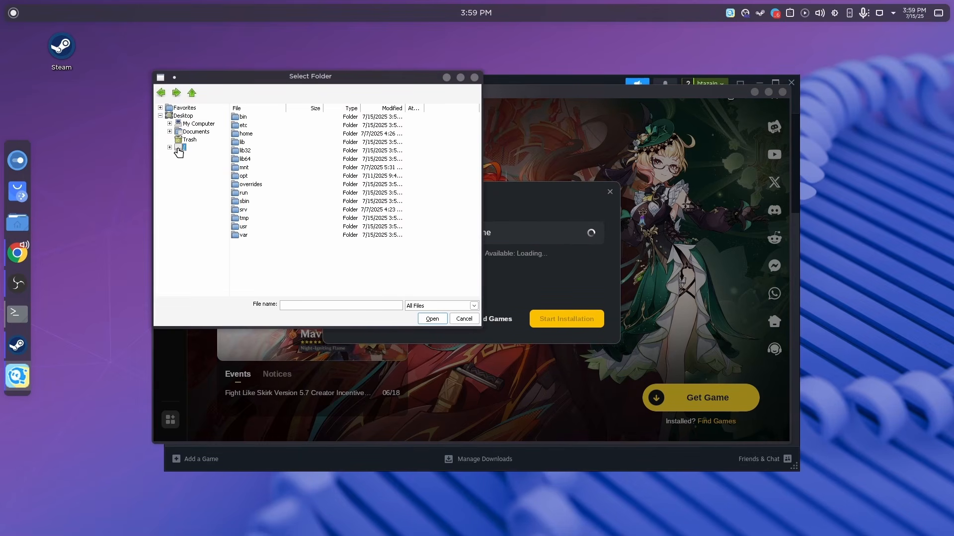
click(464, 319)
Discard the custom path and start installing Genshin Impact to C:\Program Files\HoYoPlay\games\Genshin Impact game with desktop and start menu shortcuts.
click(609, 180)
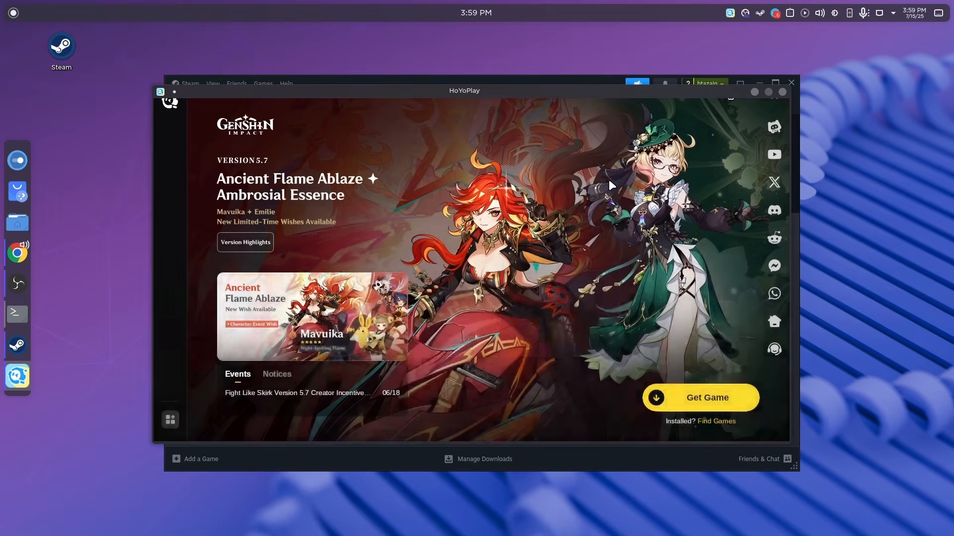
click(677, 407)
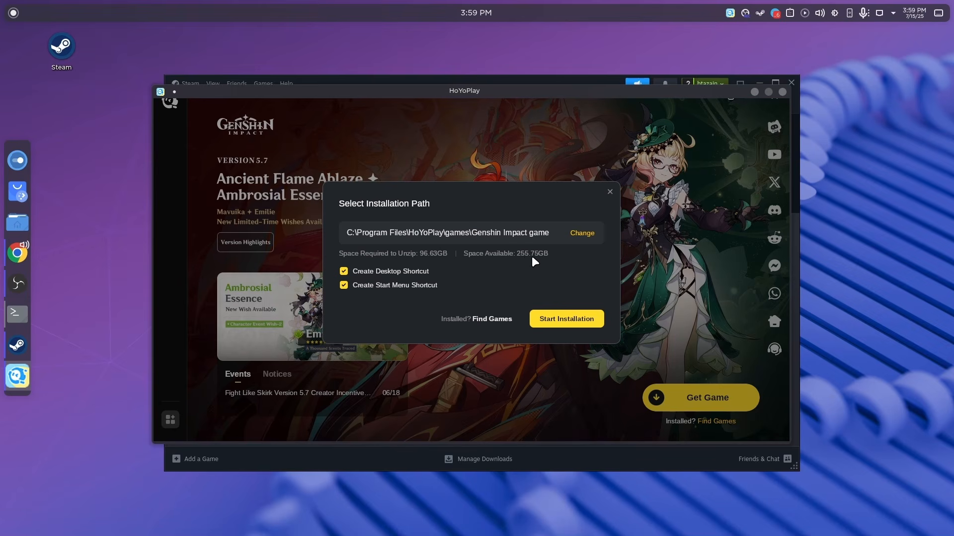
click(551, 322)
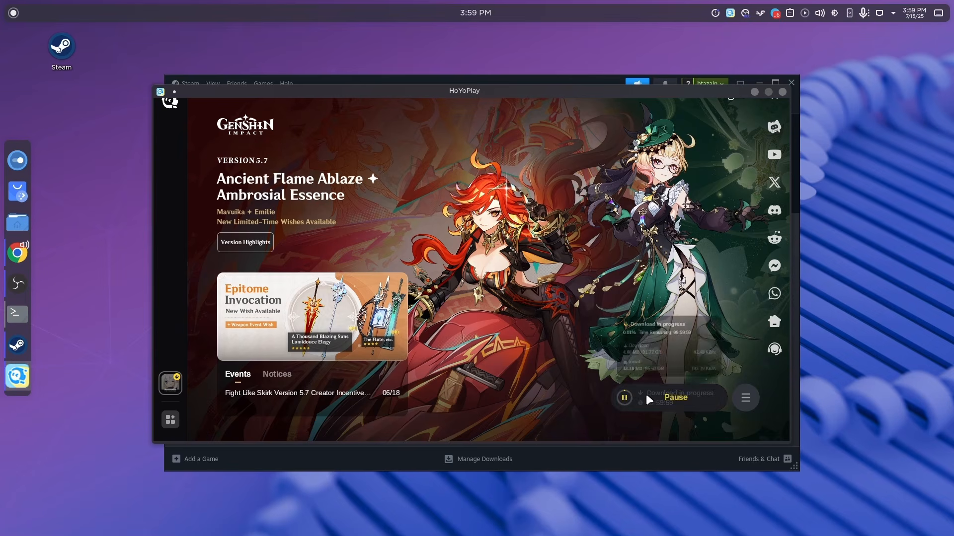
mouse_move(645, 395)
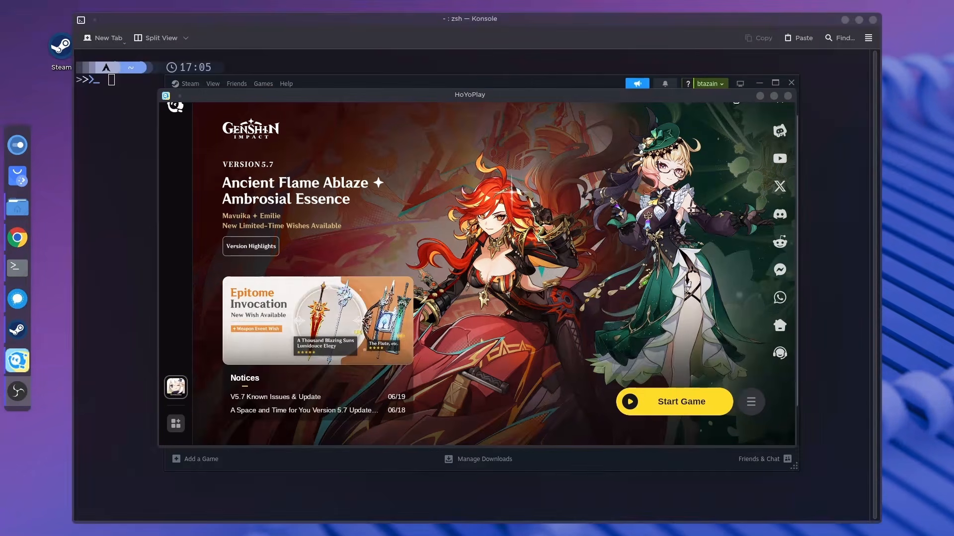
Close the Konsole terminal window and launch Genshin Impact from HoYoPlay.
click(847, 421)
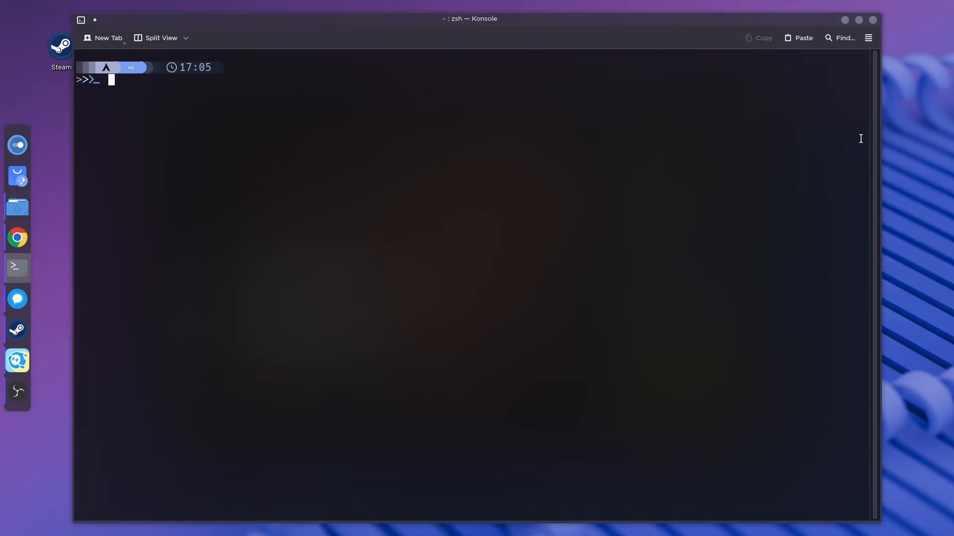
click(873, 19)
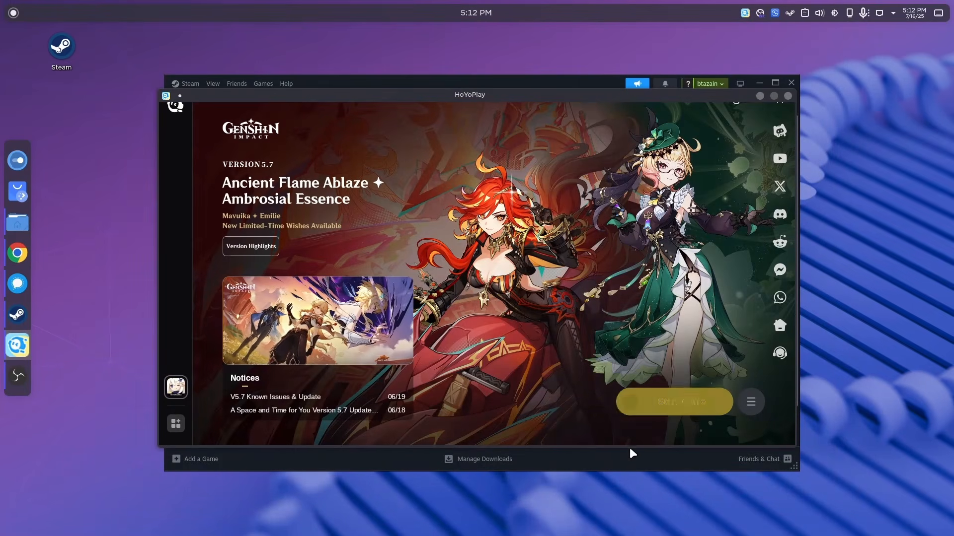
click(667, 402)
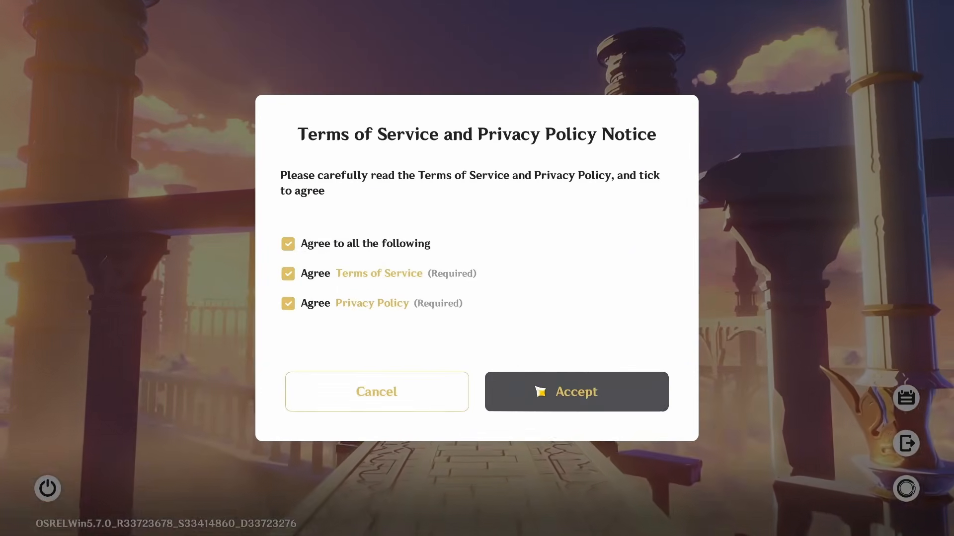
Accept the Terms of Service and Privacy Policy notice, and enter the Genshin Impact game world.
click(539, 392)
click(654, 245)
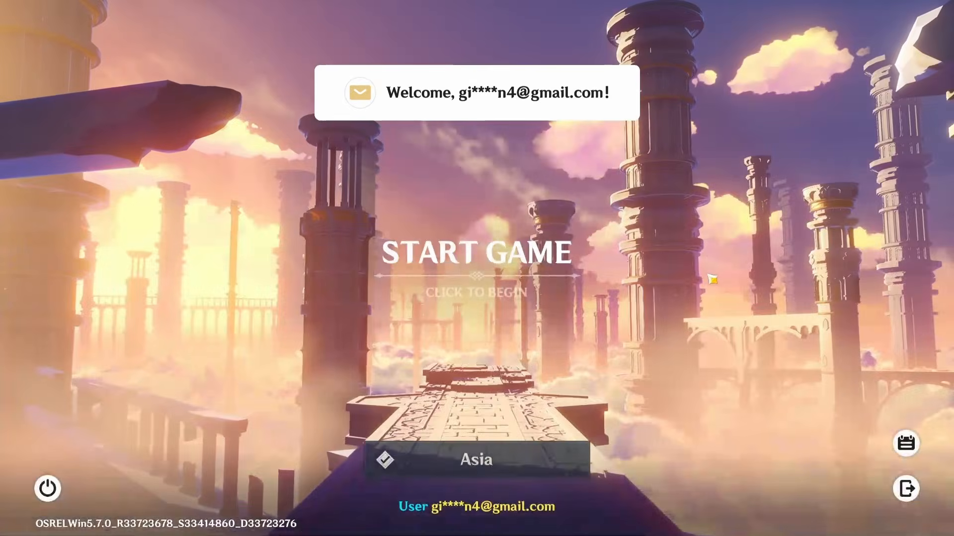
click(612, 363)
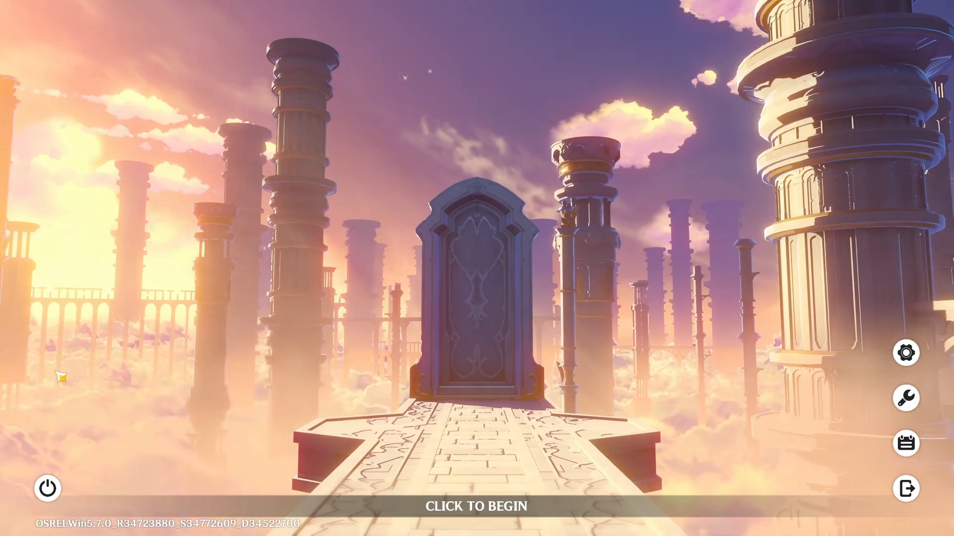
click(340, 359)
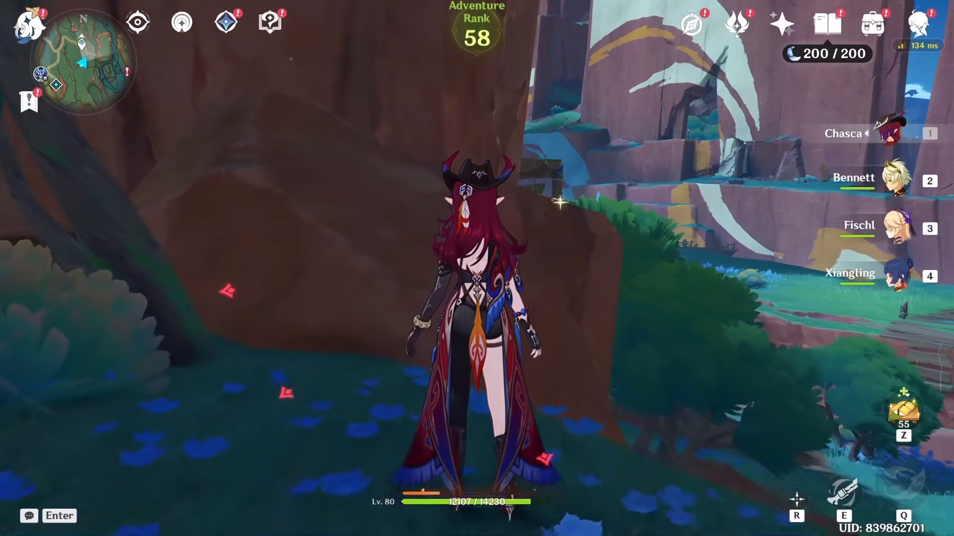
Test the gameplay by moving Chasca through the open world and using her skill.
key(s)
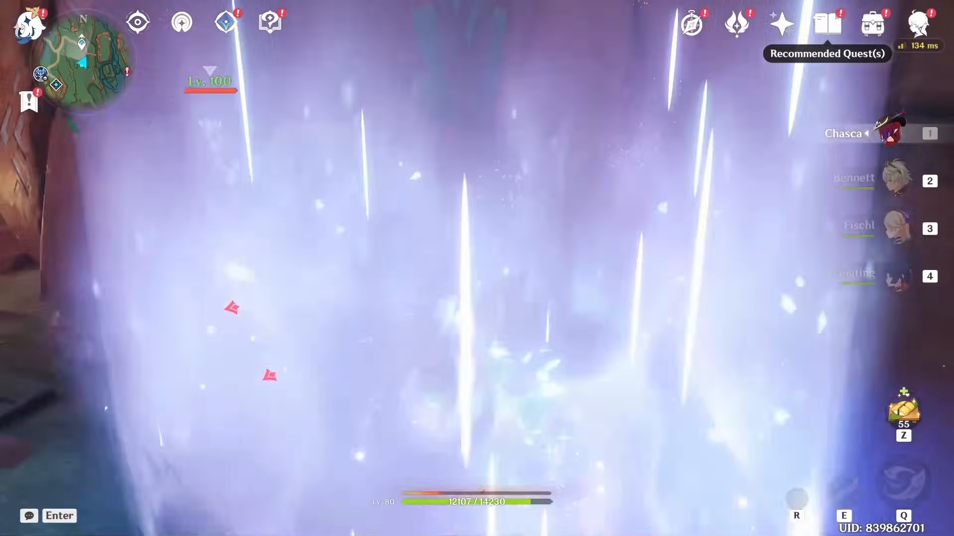
key(e)
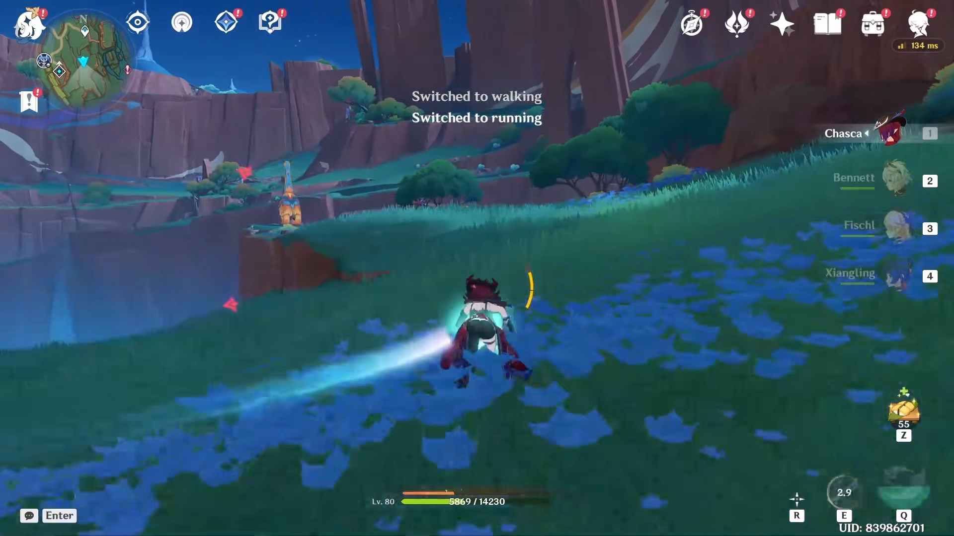
key(w)
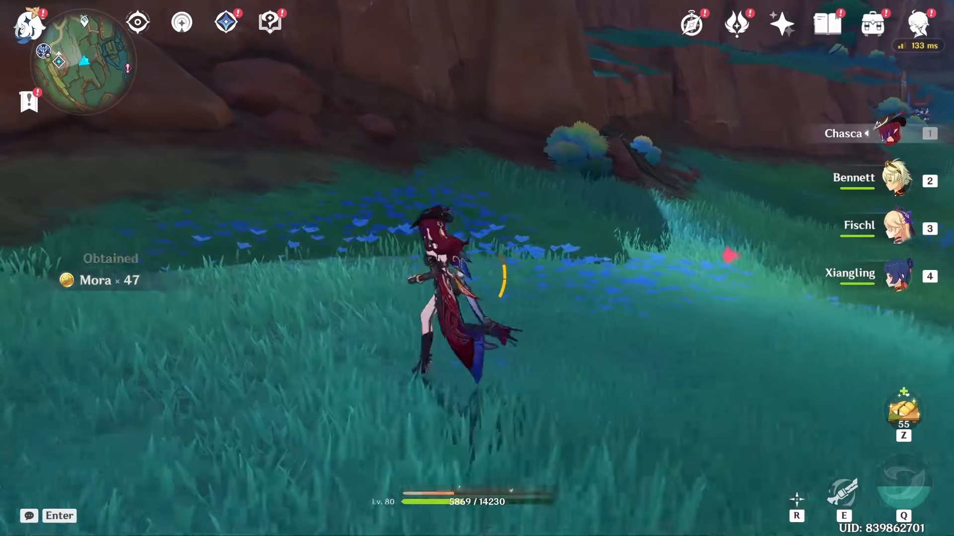
key(w)
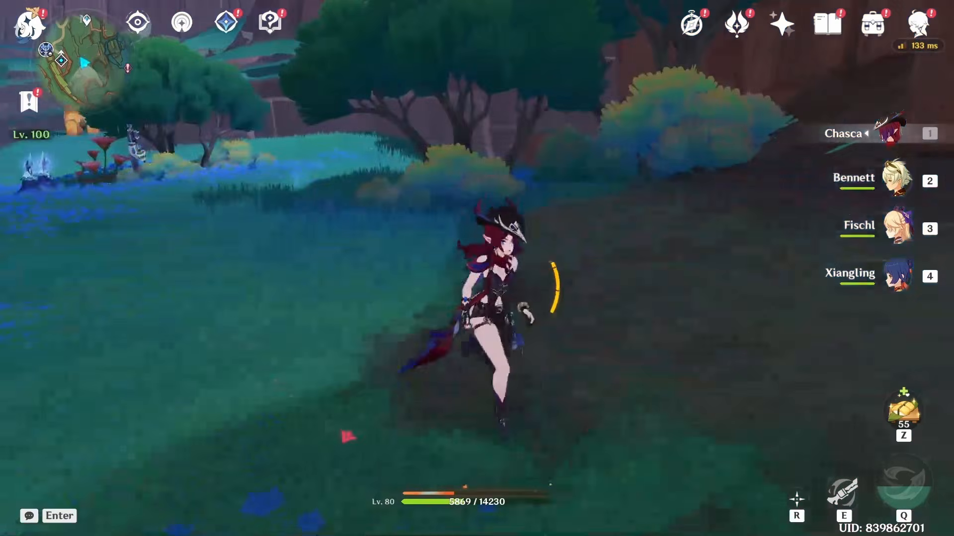
Set the Graphics Quality to Medium in the game's graphics settings.
key(Escape)
click(26, 405)
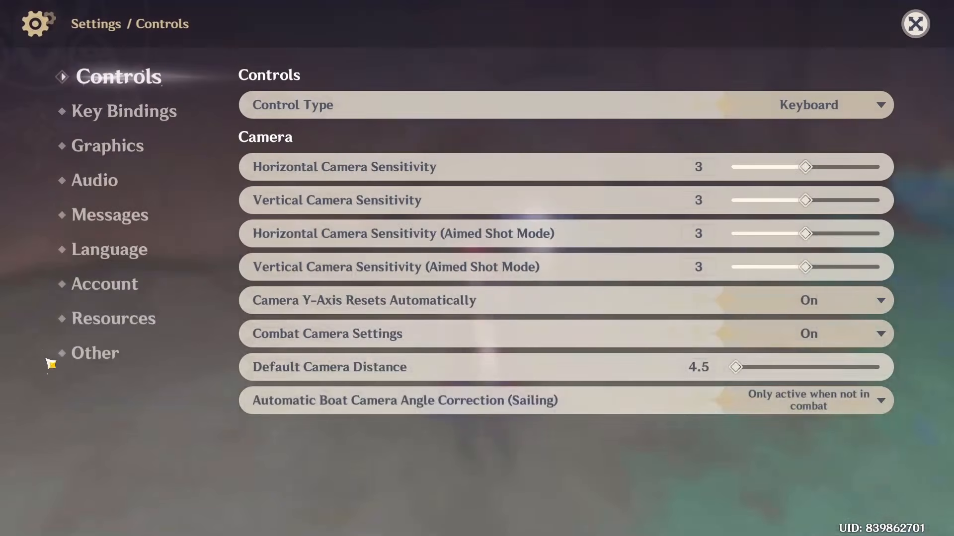
click(116, 151)
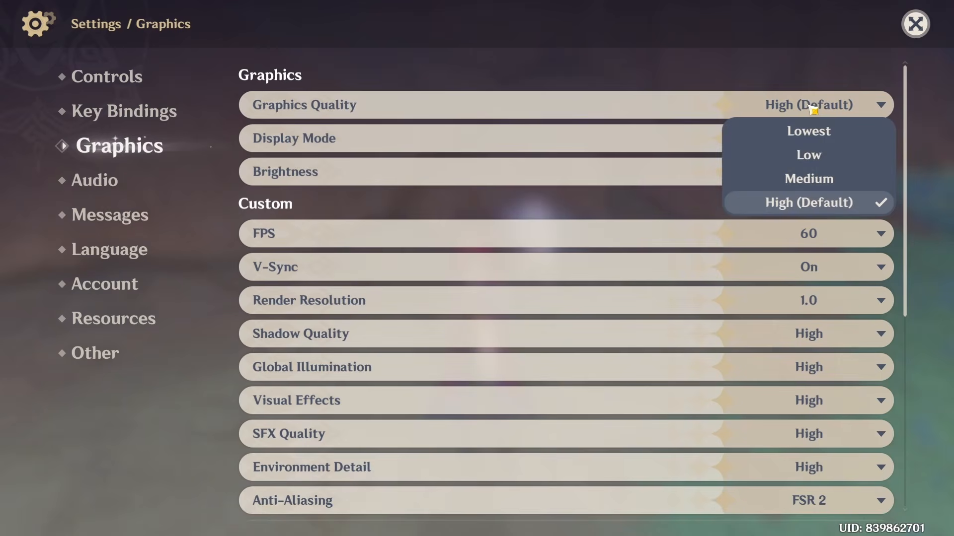
click(829, 180)
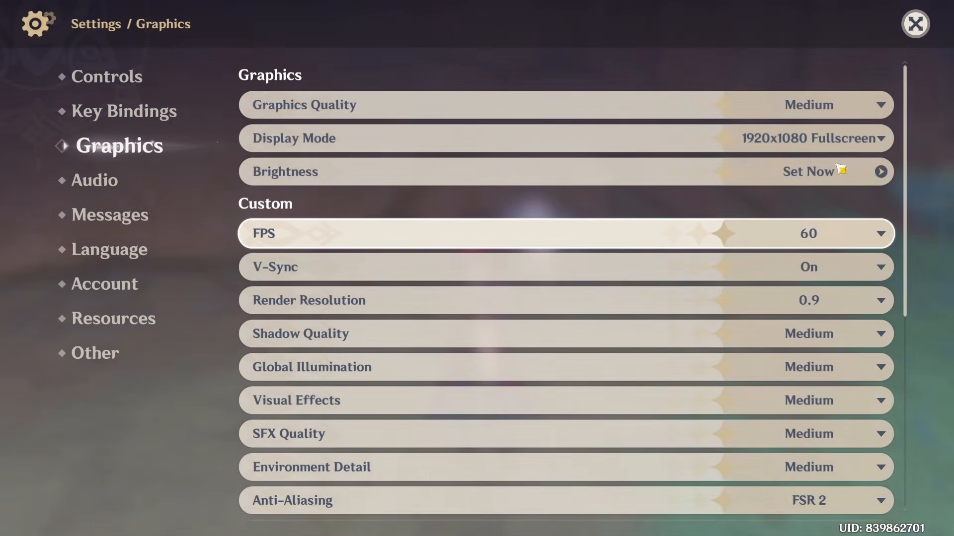
Review the game's Audio and Messages settings, and close the settings.
click(103, 191)
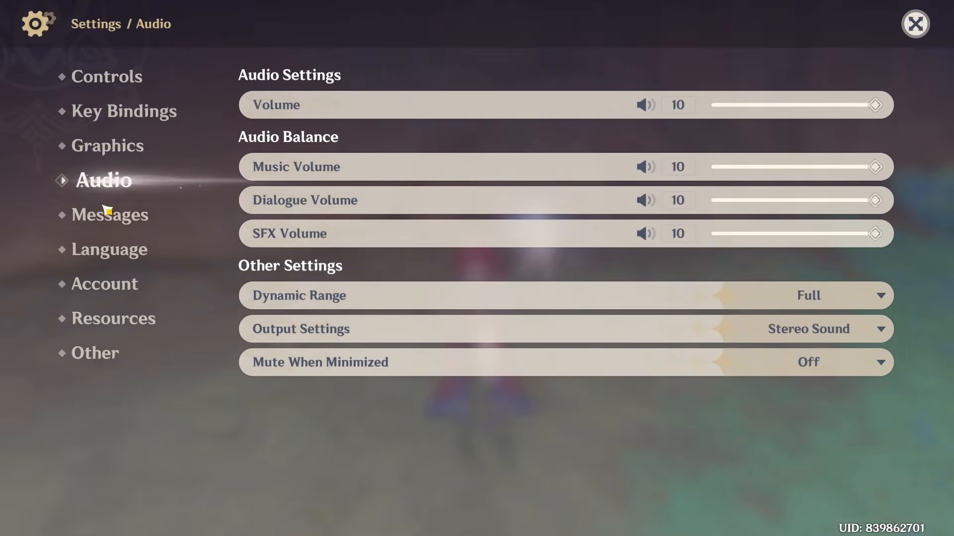
click(99, 214)
click(107, 183)
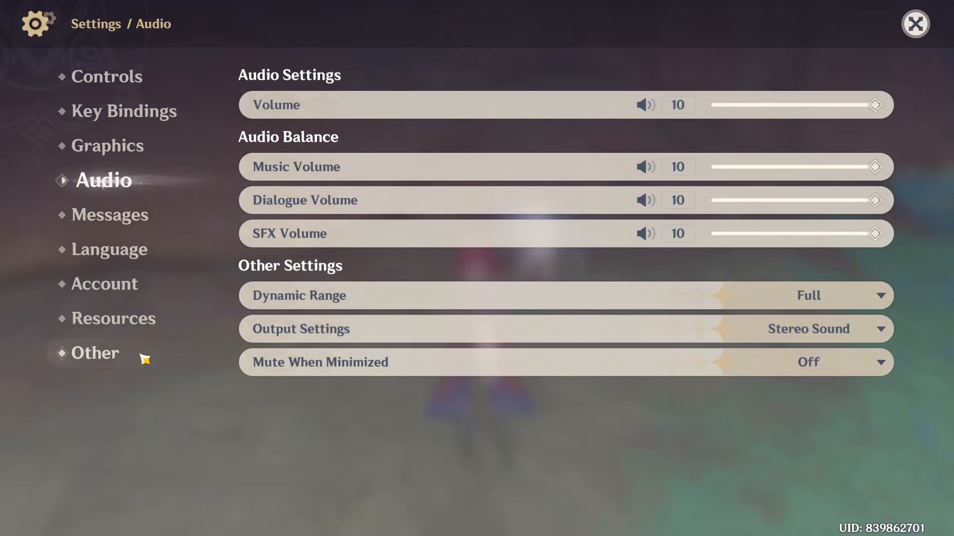
click(916, 24)
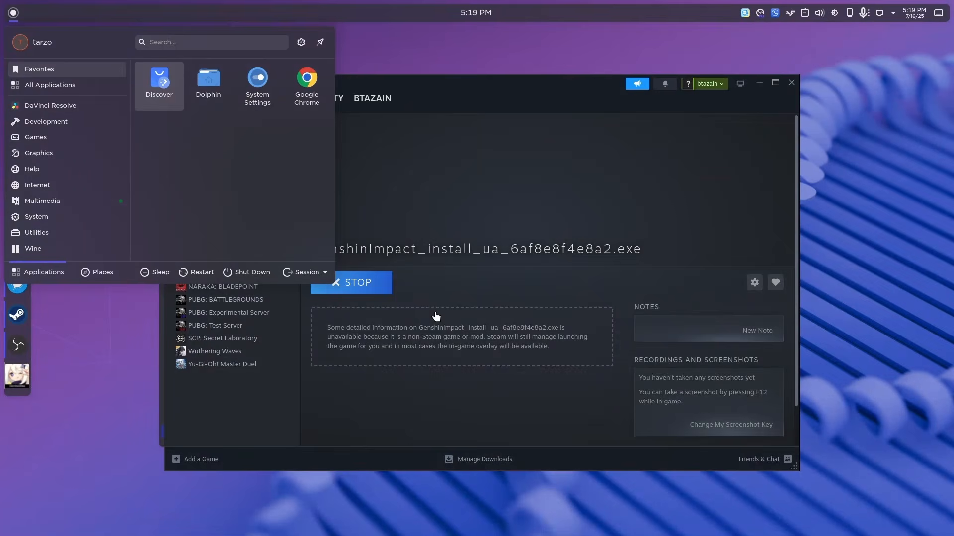
Switch to the Steam library and stop the running GenshinImpact_install_ua_6af8e8f4e8a2.exe entry, confirming the stop.
click(84, 357)
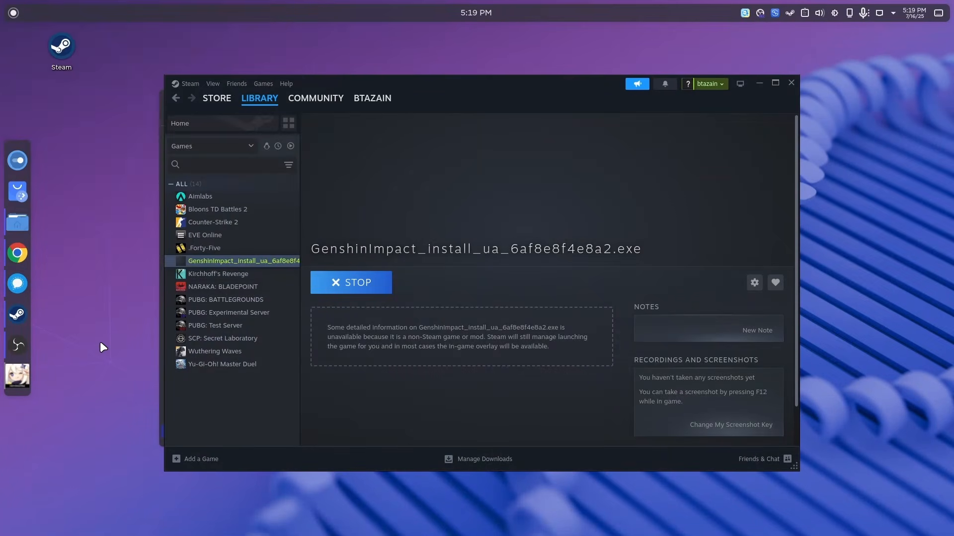
click(346, 286)
click(465, 299)
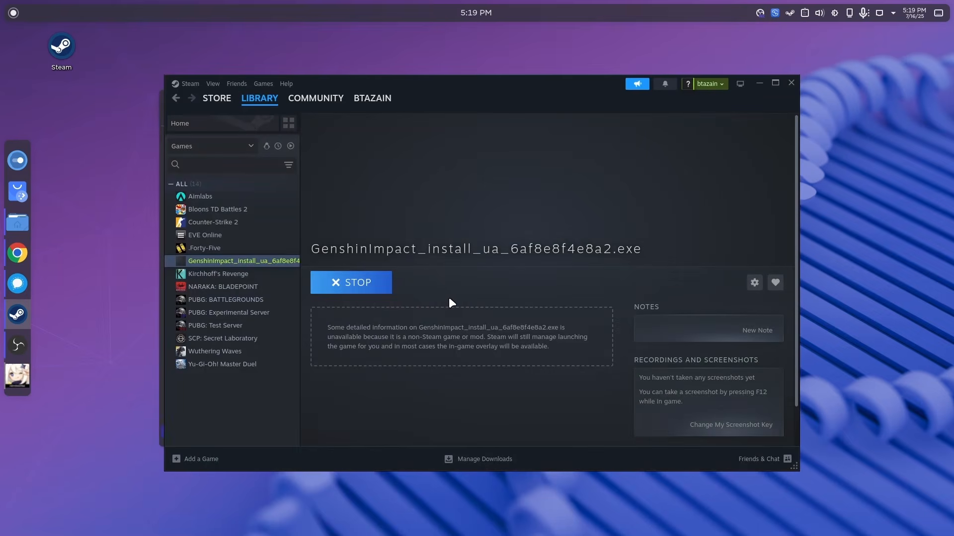
Search the desktop's application launcher for "gens", and close the launcher.
key(super)
text(ge)
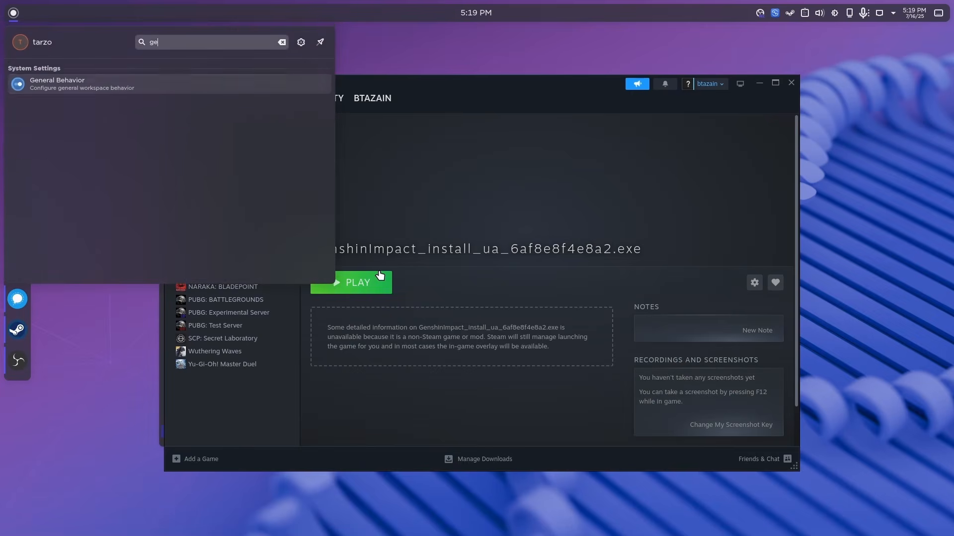
text(ns)
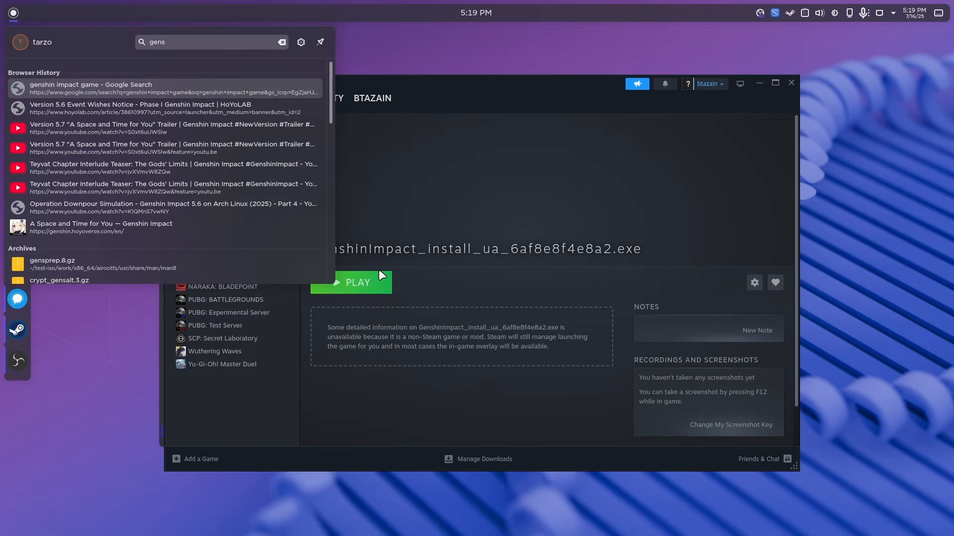
click(453, 304)
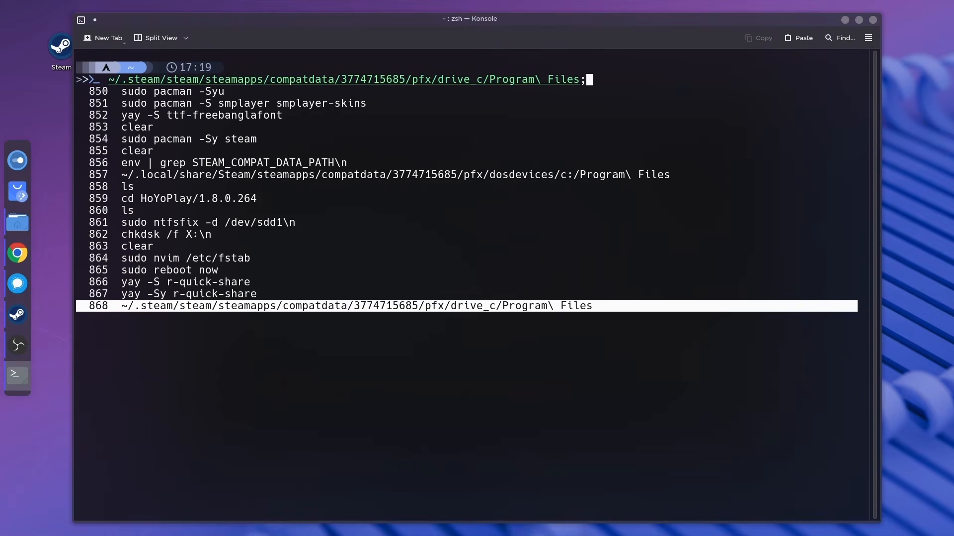
key(Return)
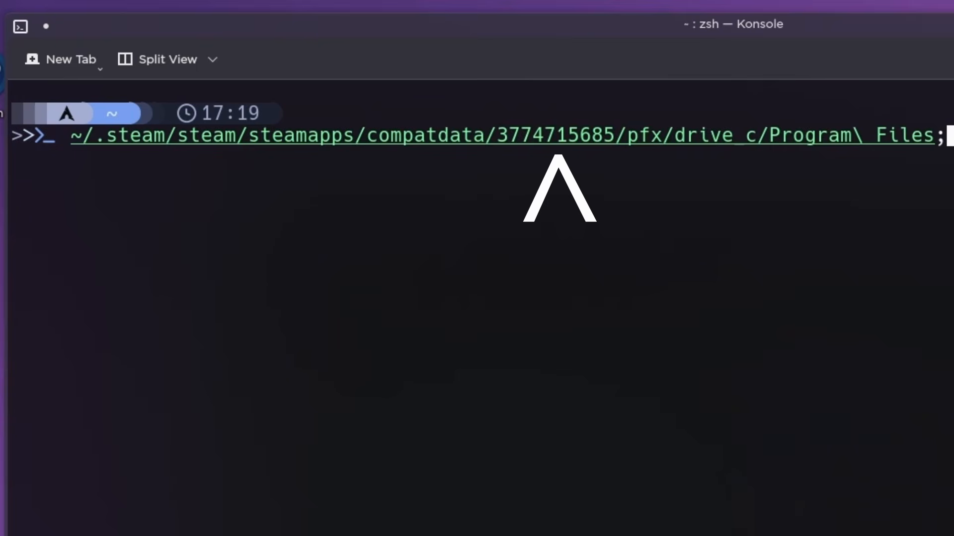
key(BackSpace)
key(Return)
text(ls)
key(Return)
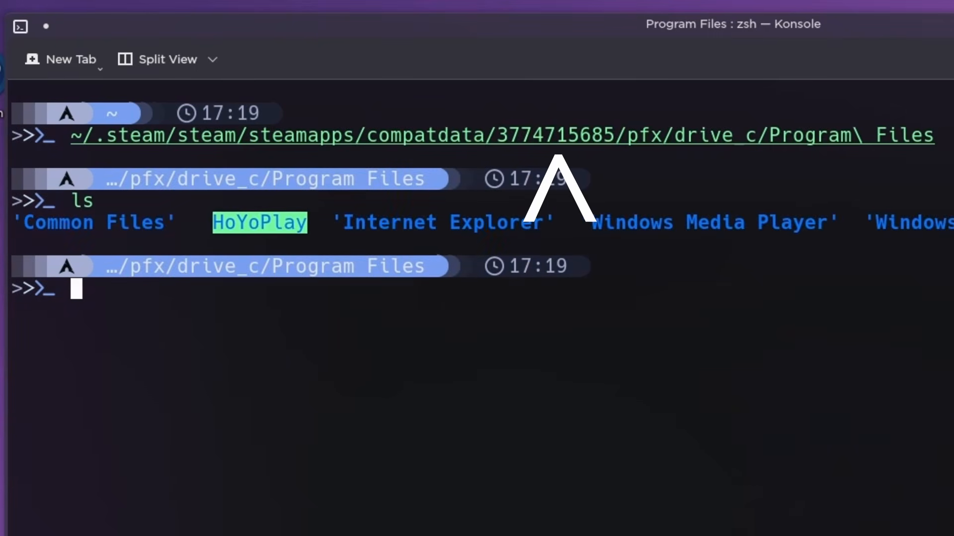
Change into the HoYoPlay/1.8.0.264 directory and list its files.
text(cd)
key(Tab)
key(Right)
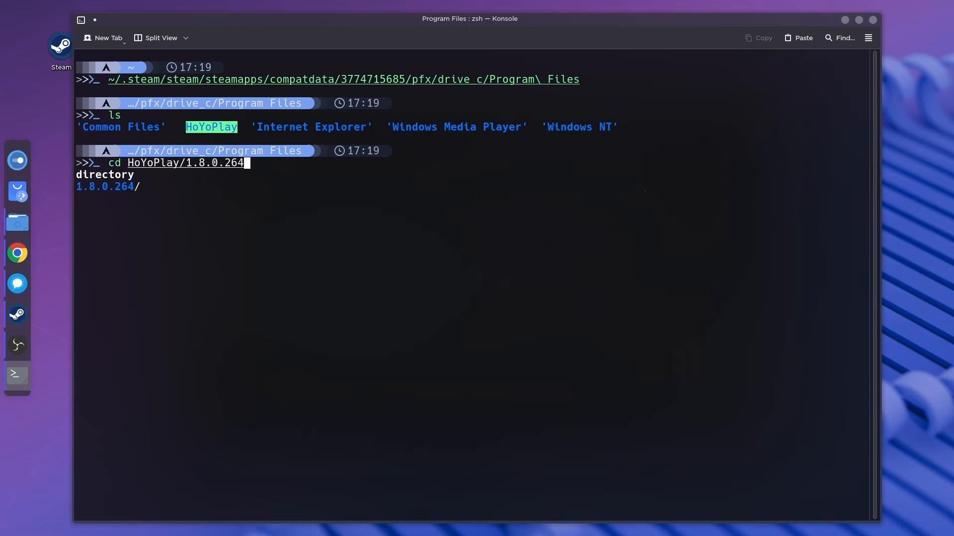
key(Return)
text(ls)
key(Return)
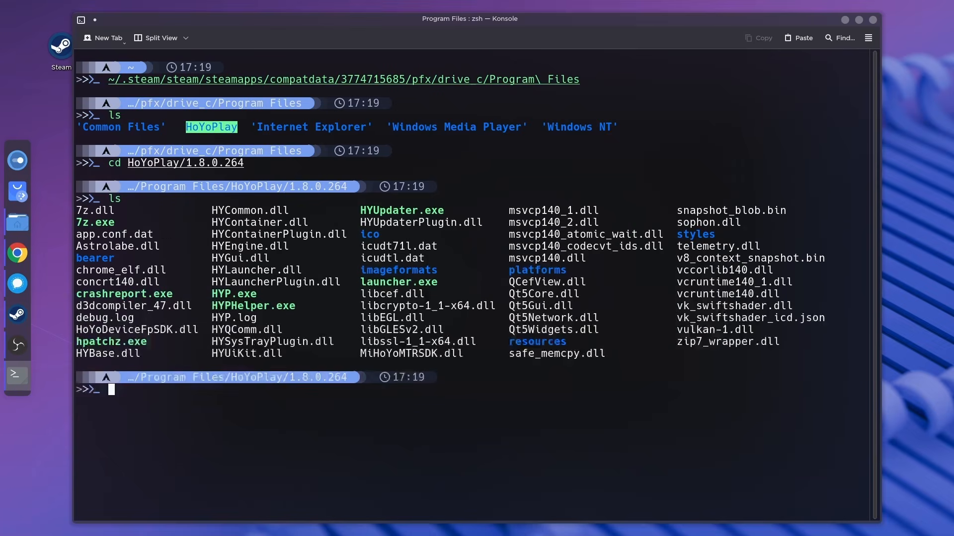
Point out launcher.exe in the listing and print the full path of the current directory with pwd.
drag(358, 282, 461, 283)
click(462, 283)
text(pw)
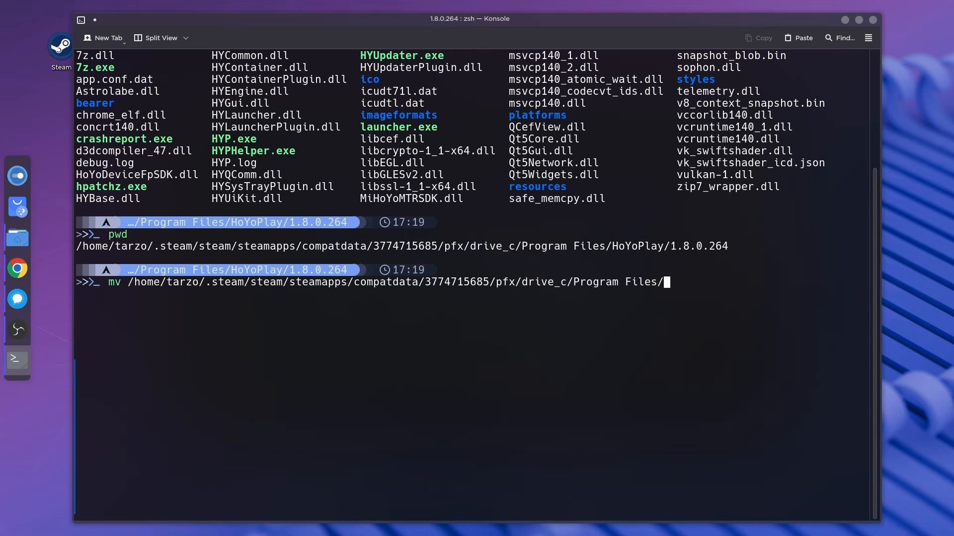
text(Ho)
key(BackSpace)
key(BackSpace)
key(BackSpace)
key(BackSpace)
key(BackSpace)
key(BackSpace)
key(BackSpace)
key(BackSpace)
key(BackSpace)
key(BackSpace)
key(BackSpace)
key(BackSpace)
key(BackSpace)
key(BackSpace)
key(BackSpace)
key(BackSpace)
key(BackSpace)
key(BackSpace)
key(BackSpace)
key(BackSpace)
key(Tab)
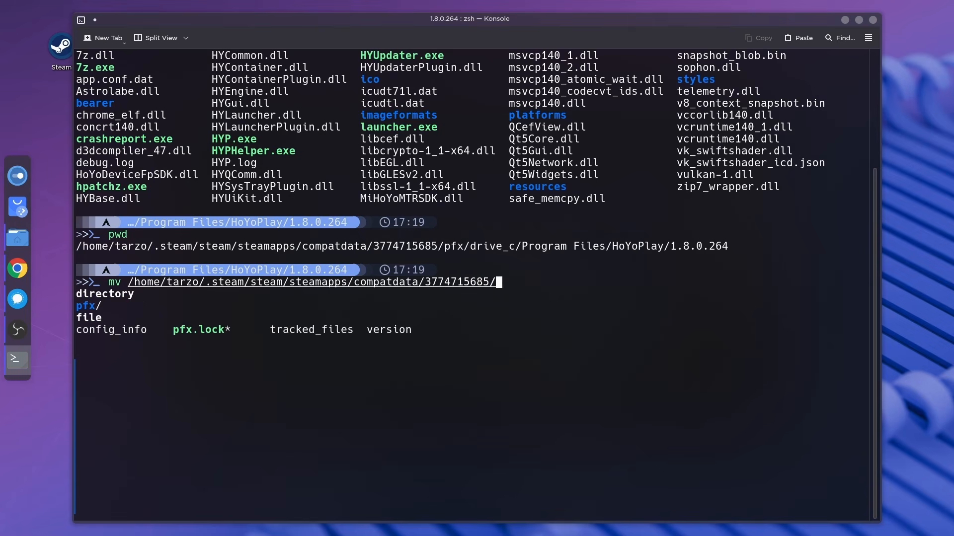
key(Tab)
text(dr)
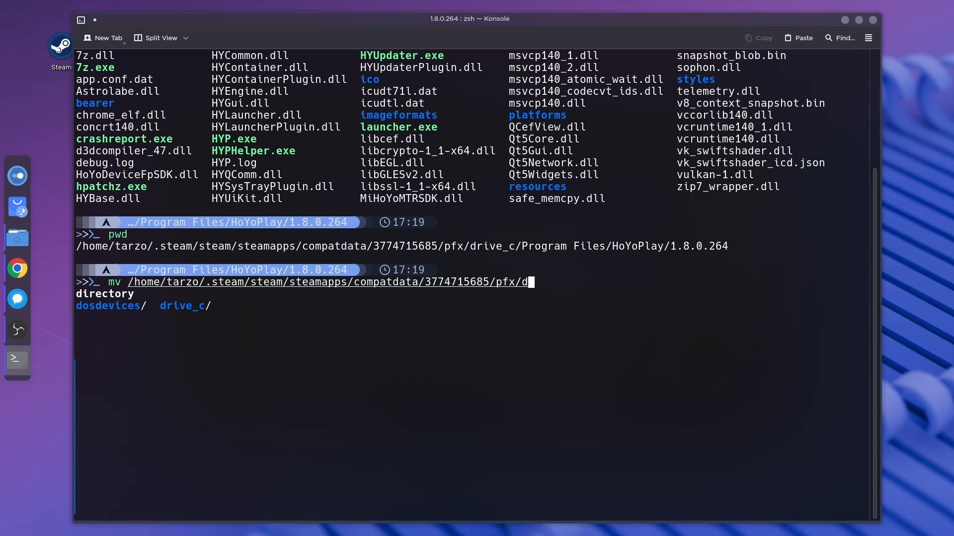
key(Tab)
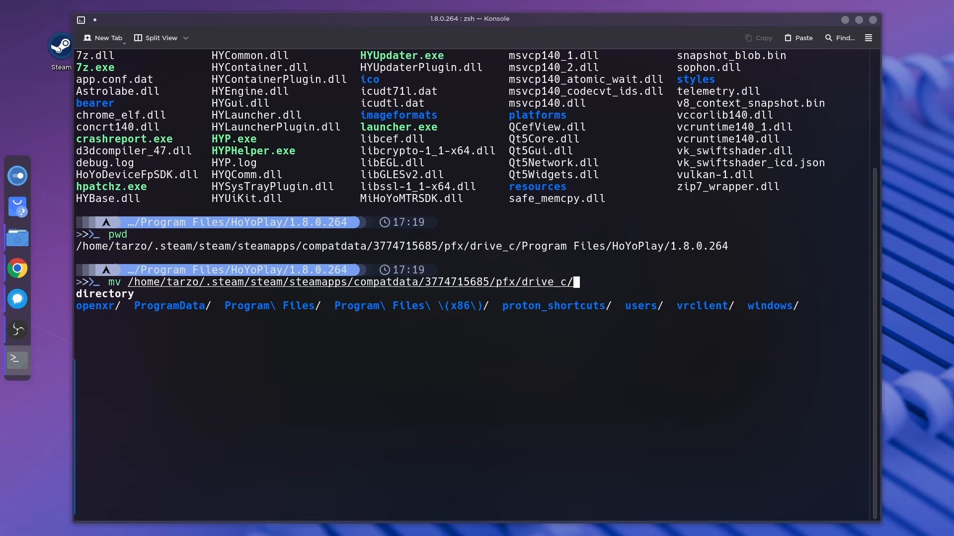
Complete the mv source path with Program\ Files/HoYoPlay, leaving out the 1.8.0.264 subfolder.
text(Pro)
key(Tab)
key(BackSpace)
key(BackSpace)
key(BackSpace)
key(BackSpace)
key(BackSpace)
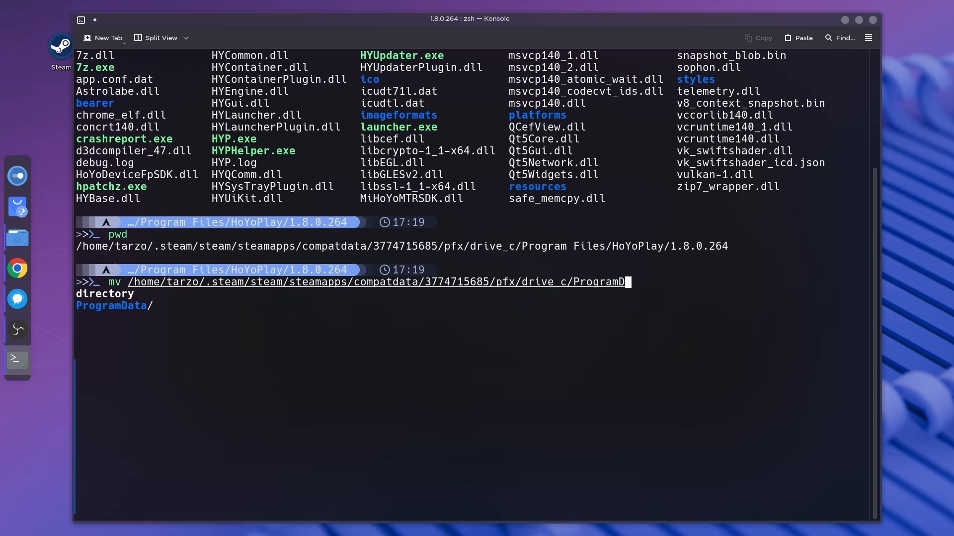
text(\)
key(Tab)
text(H)
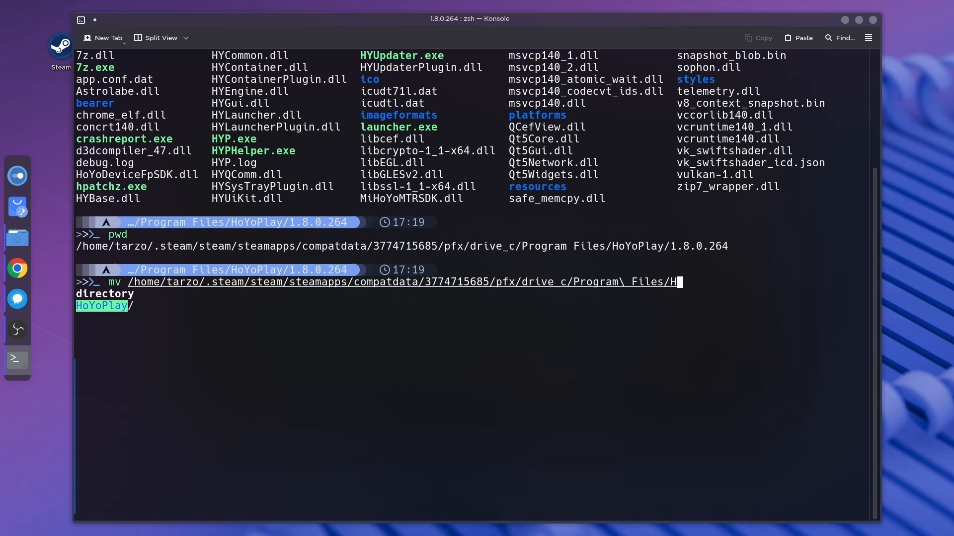
key(Tab)
key(Tab)
key(BackSpace)
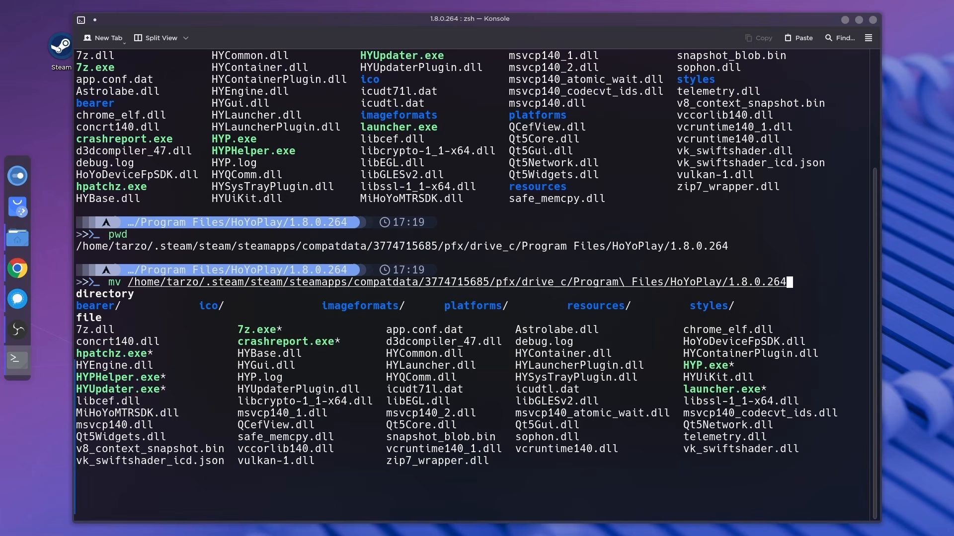
key(BackSpace)
key(BackSpace)
key(BackSpace)
key(BackSpace)
key(BackSpace)
key(BackSpace)
key(BackSpace)
key(BackSpace)
key(BackSpace)
key(BackSpace)
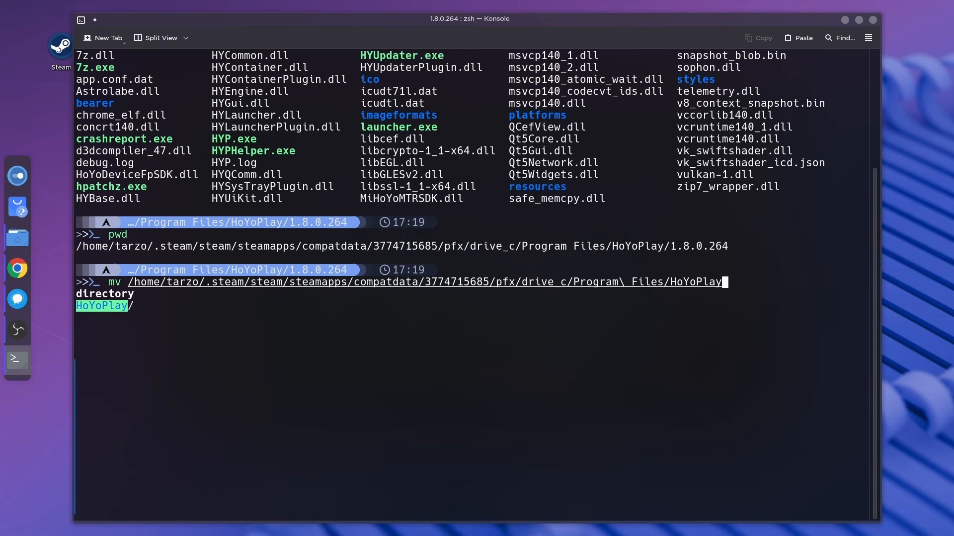
key(Tab)
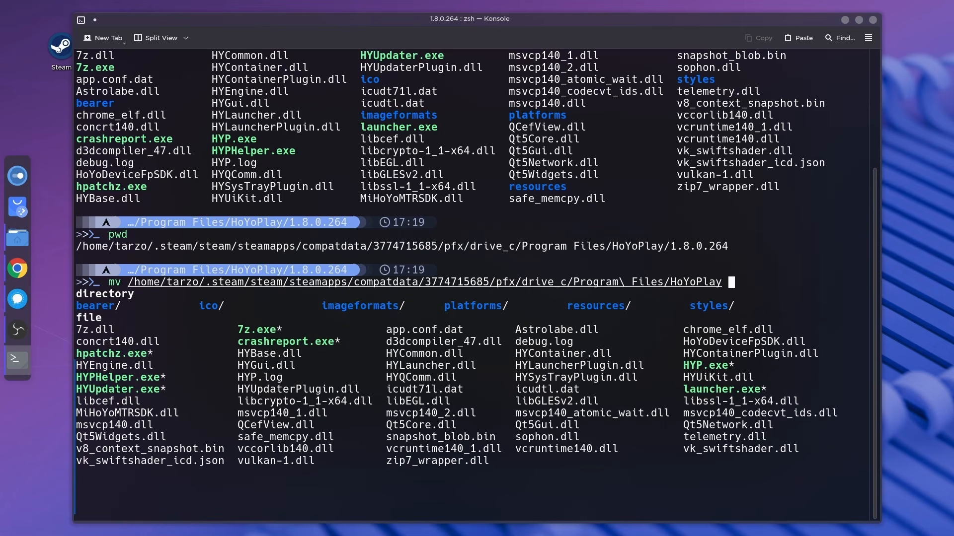
Set ~/Genshin_impact/ as the mv destination and run the command to move the HoYoPlay folder.
text(~/)
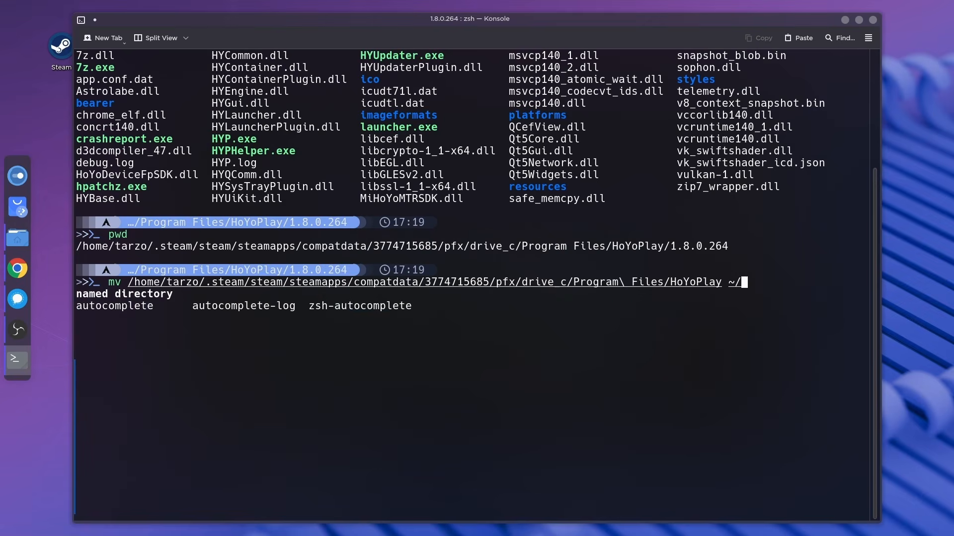
text(Genshi)
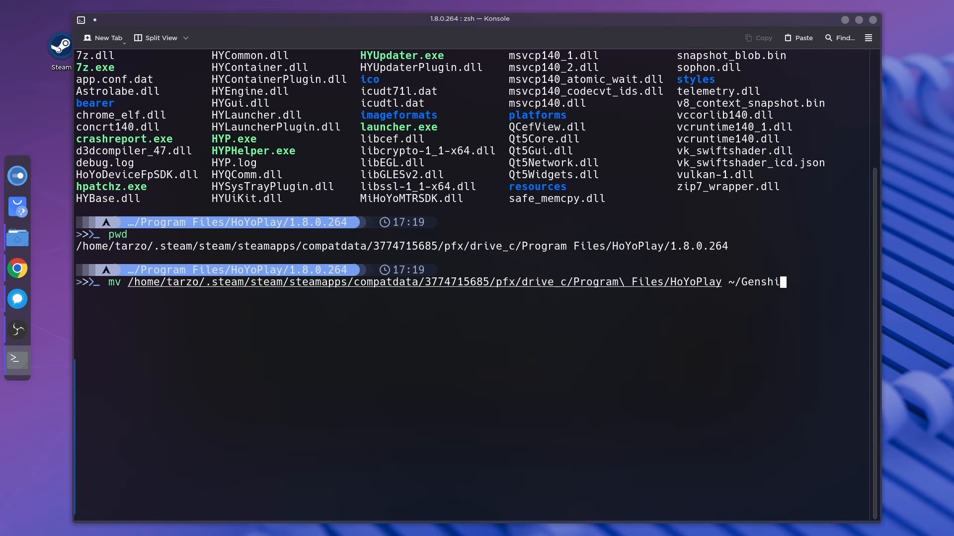
text(n_impact)
text(/)
key(Return)
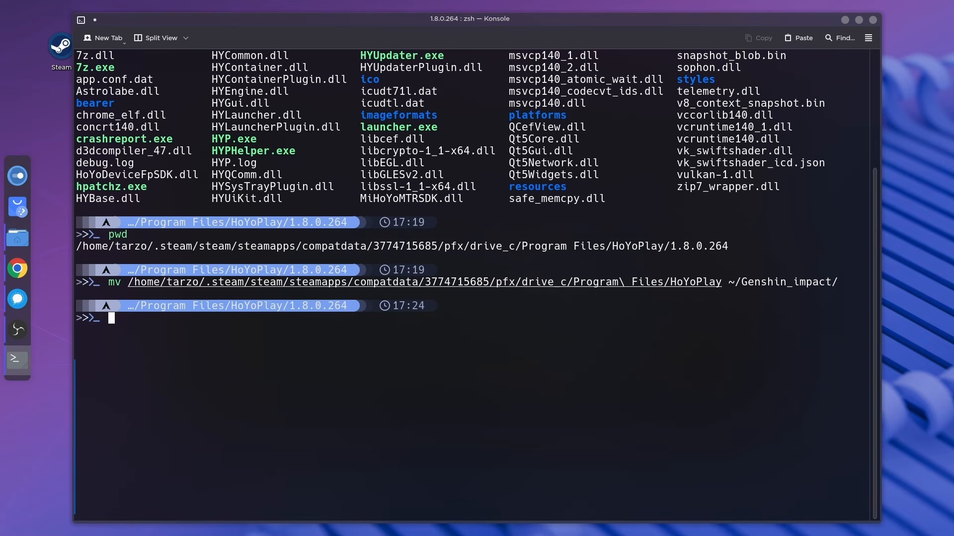
Return to the home directory and list its contents.
text(cd)
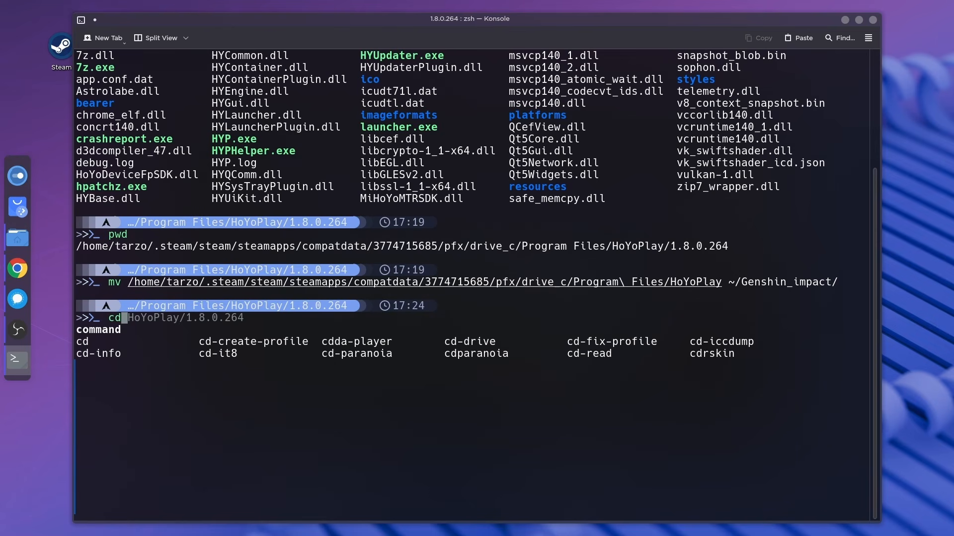
key(Return)
text(ls)
key(Return)
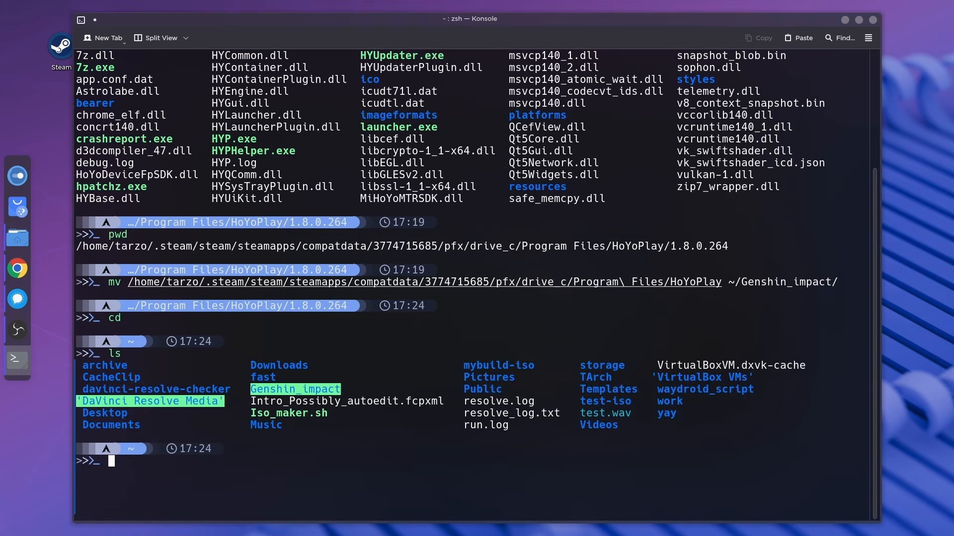
Change into the Genshin_impact directory.
text(cd G)
key(Tab)
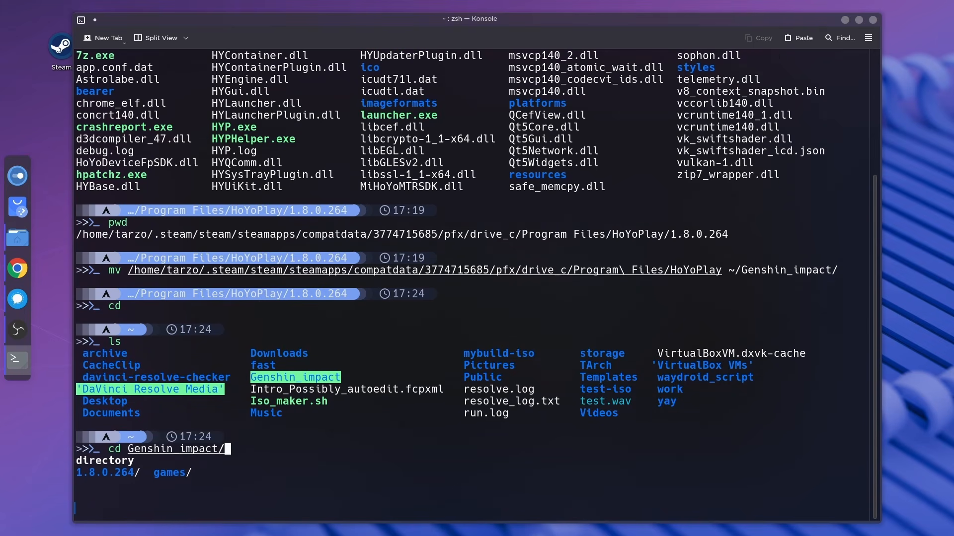
key(Return)
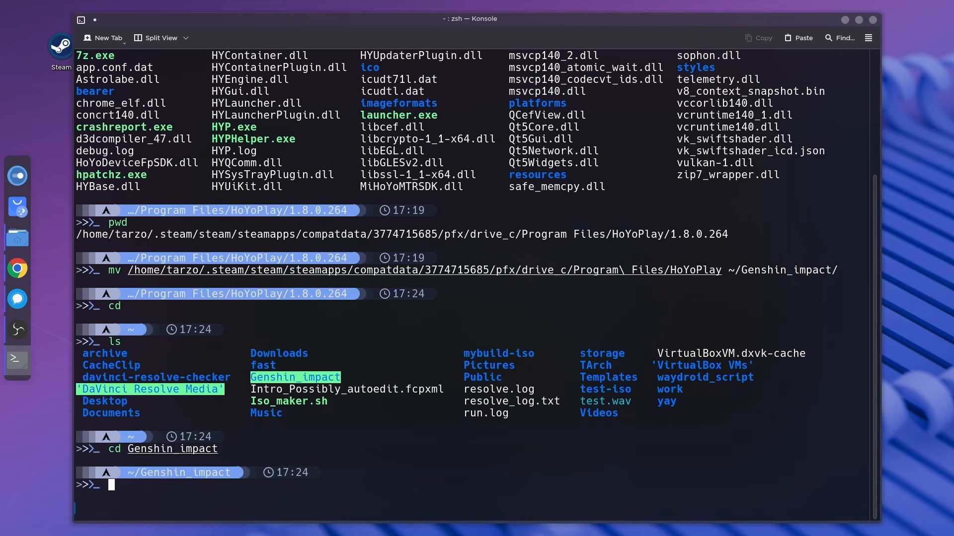
Switch to Steam and start adding a non-Steam game to the library, opening the file picker for the program.
key(super)
text(ste)
click(56, 88)
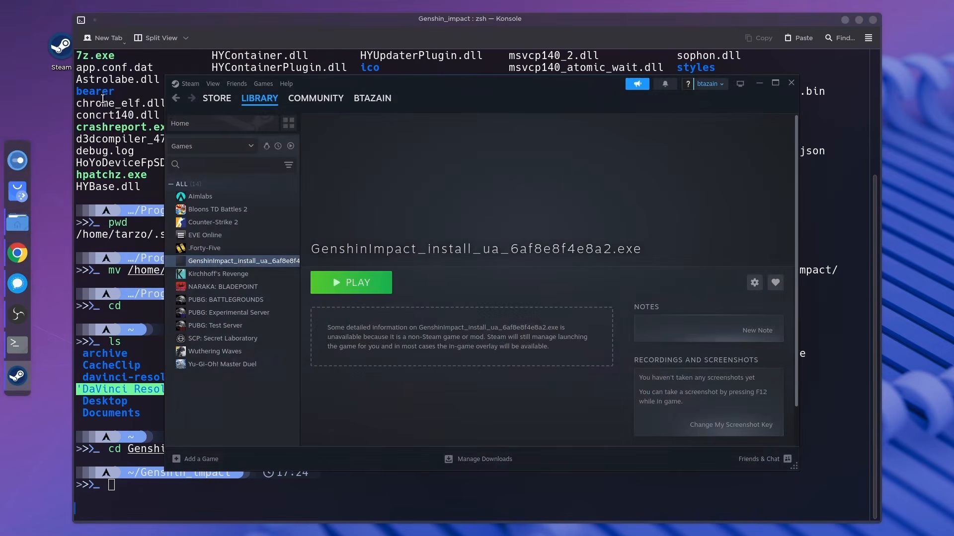
click(178, 460)
click(234, 463)
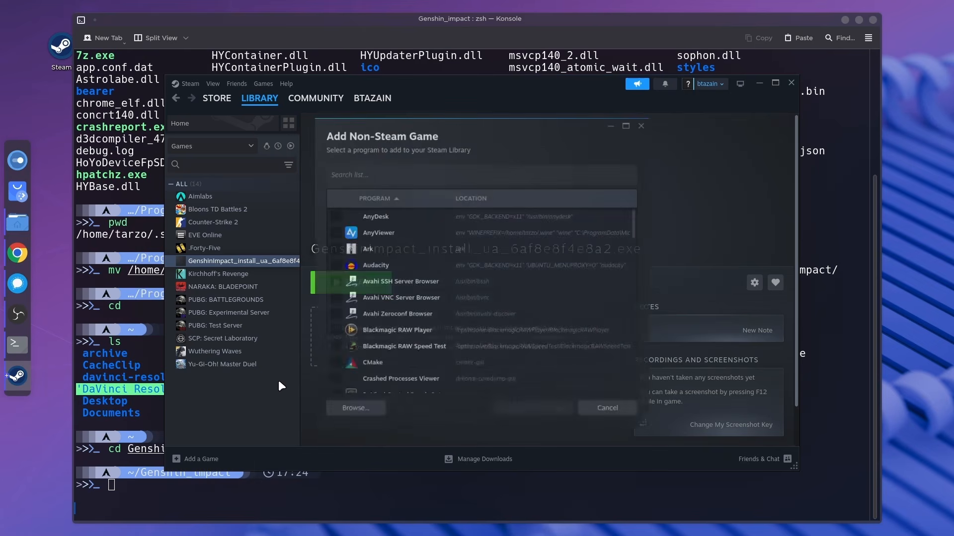
scroll(369, 290, down, 5)
scroll(370, 295, up, 1)
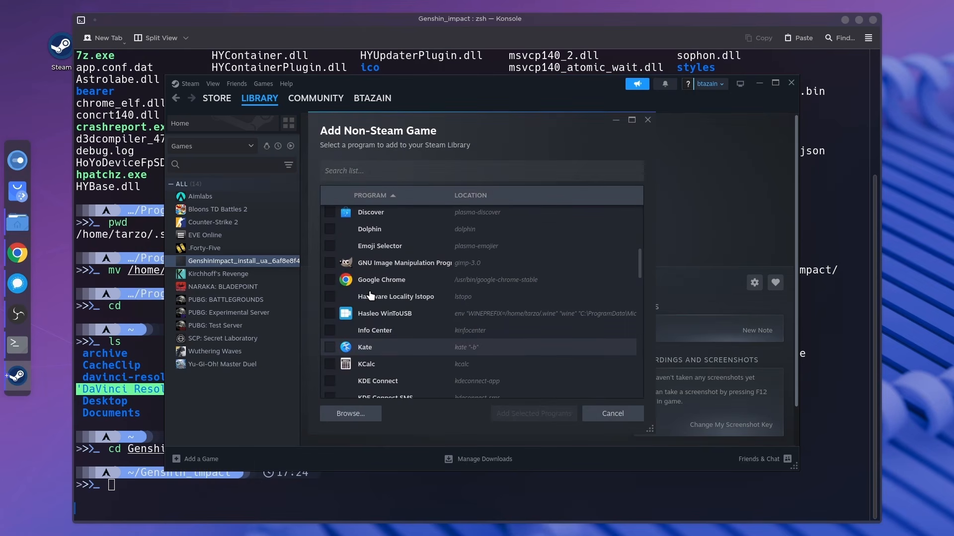
scroll(370, 297, down, 10)
click(350, 413)
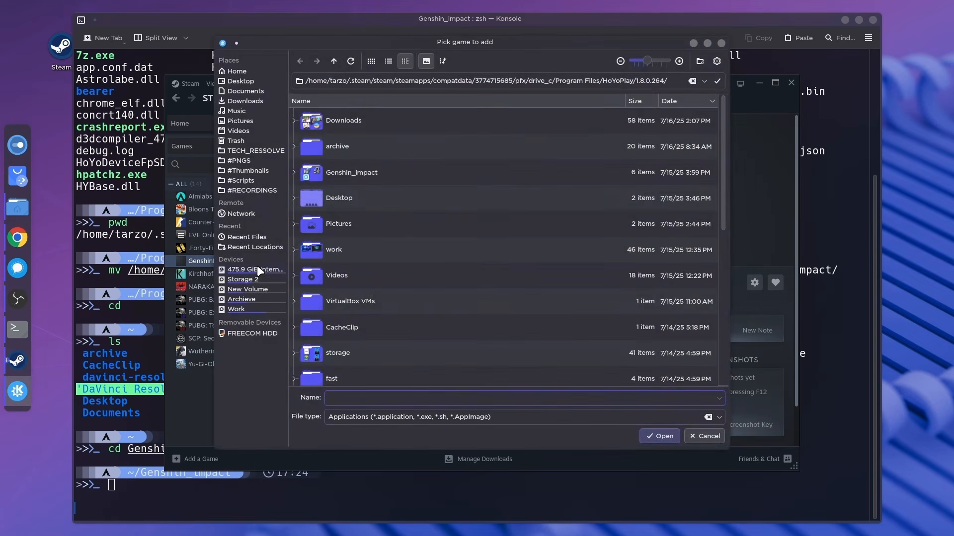
Pick launcher.exe from the Genshin_impact folder in the home directory and add it to the Steam library.
click(248, 73)
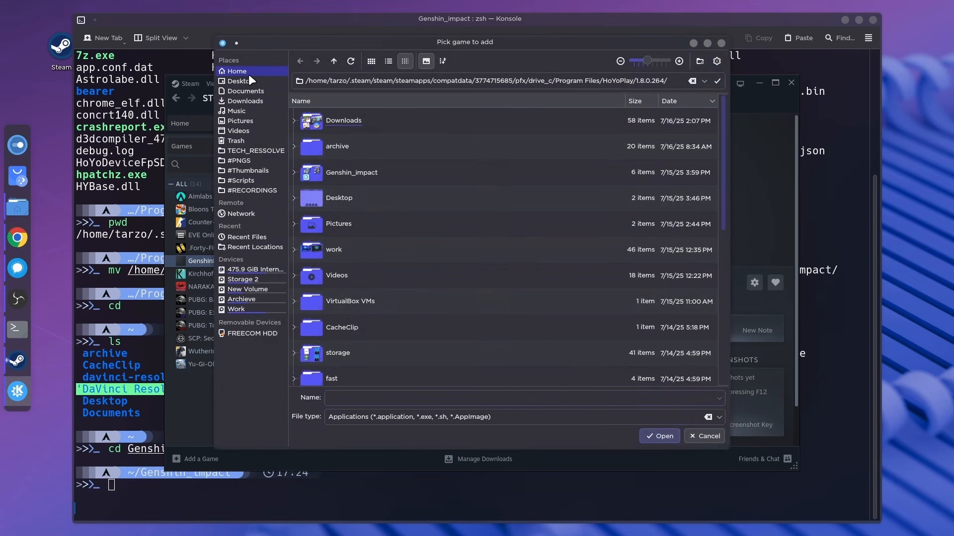
double_click(367, 176)
click(361, 194)
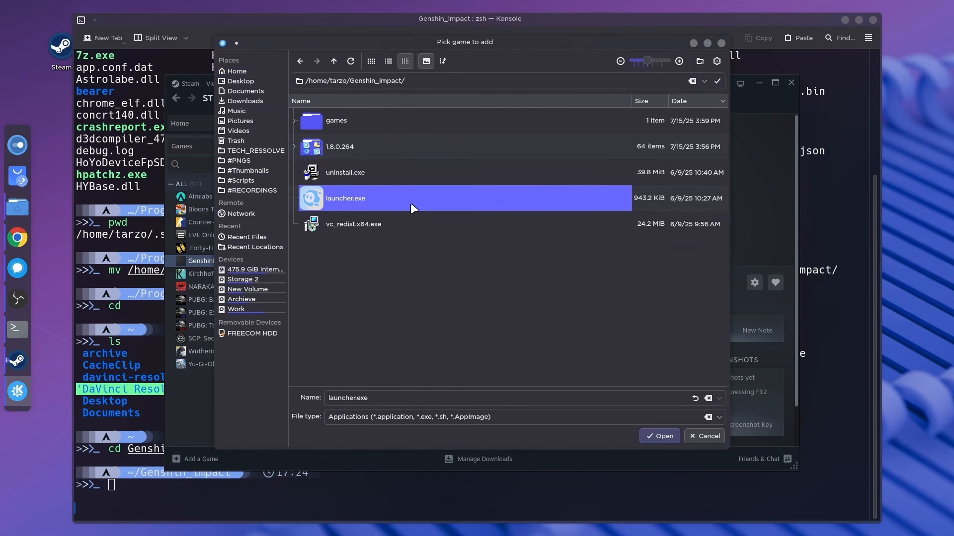
click(669, 435)
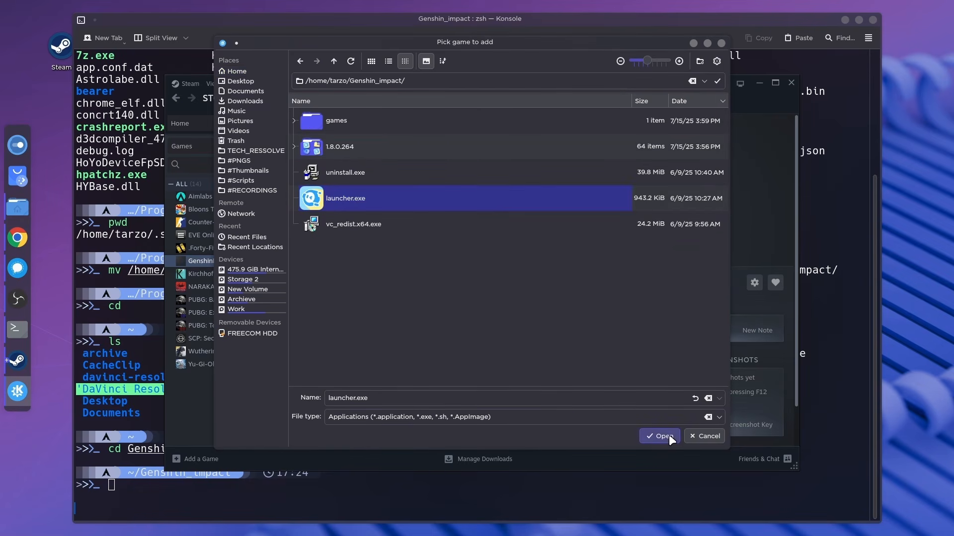
click(557, 415)
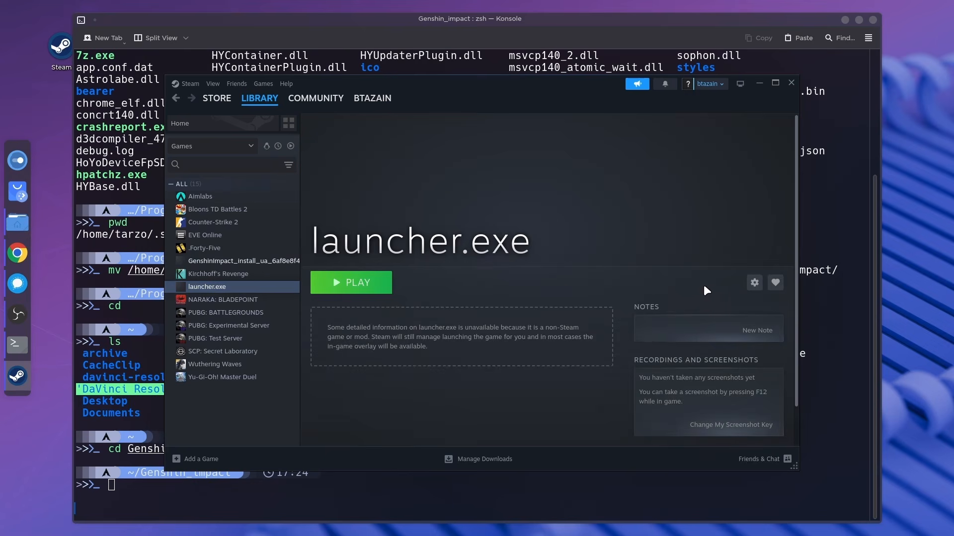
Force launcher.exe to use the Proton 9.0-4 compatibility tool, and close its properties.
click(752, 285)
click(740, 350)
click(318, 190)
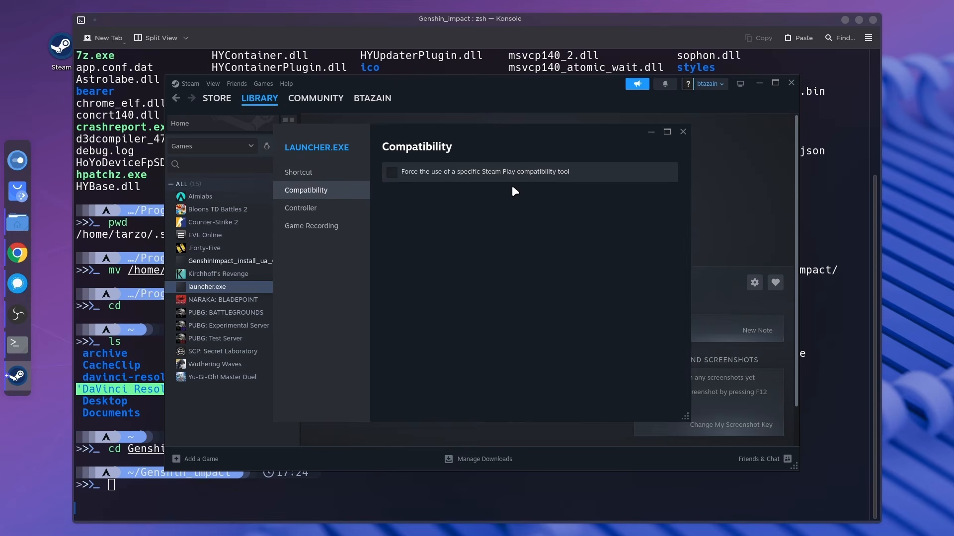
click(512, 173)
click(512, 196)
click(442, 321)
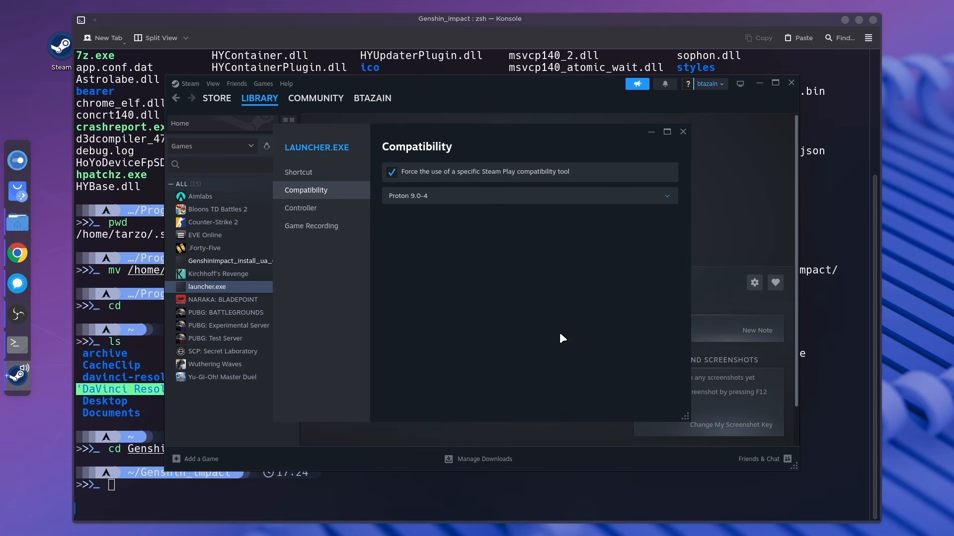
click(683, 131)
Run launcher.exe from the Steam library, and try to find the installed game in HoYoPlay with the automatic local game search.
click(354, 283)
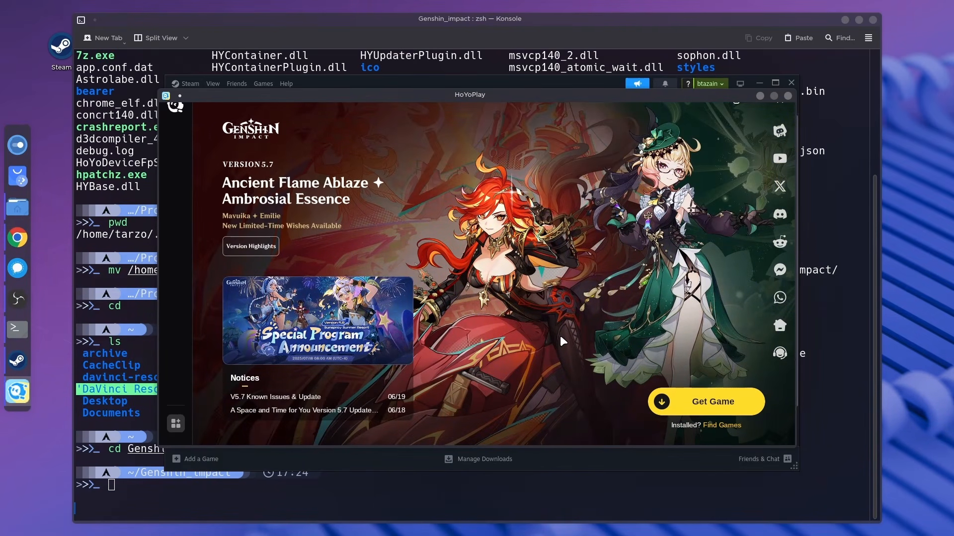
click(714, 423)
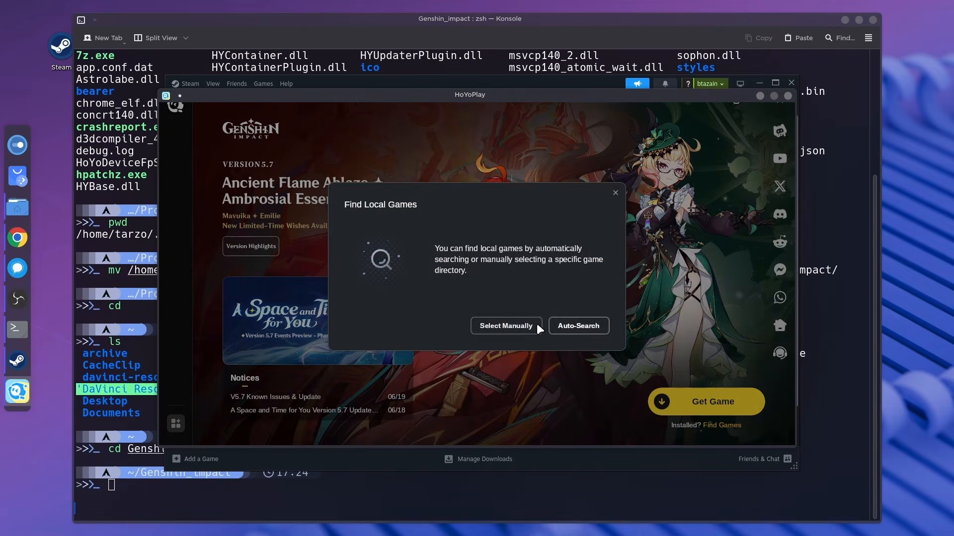
click(563, 327)
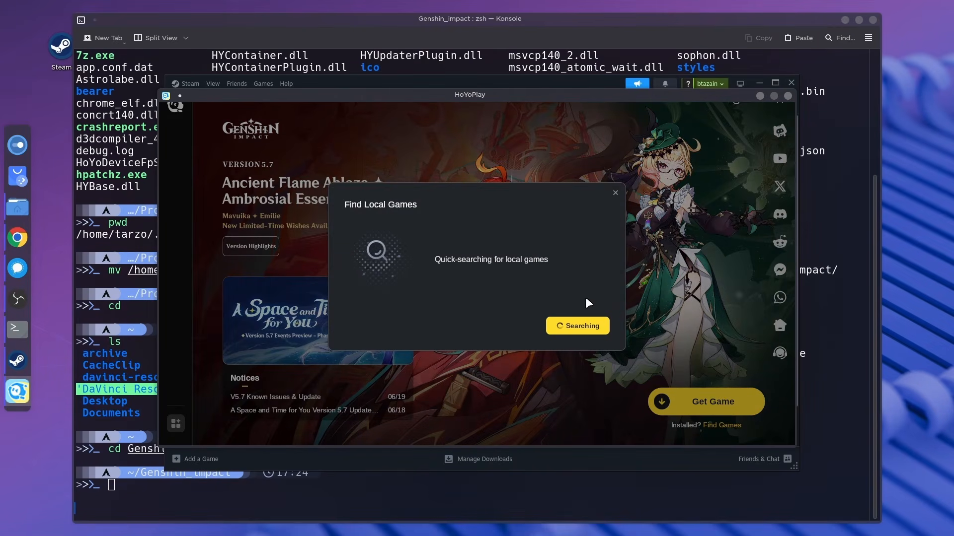
click(539, 292)
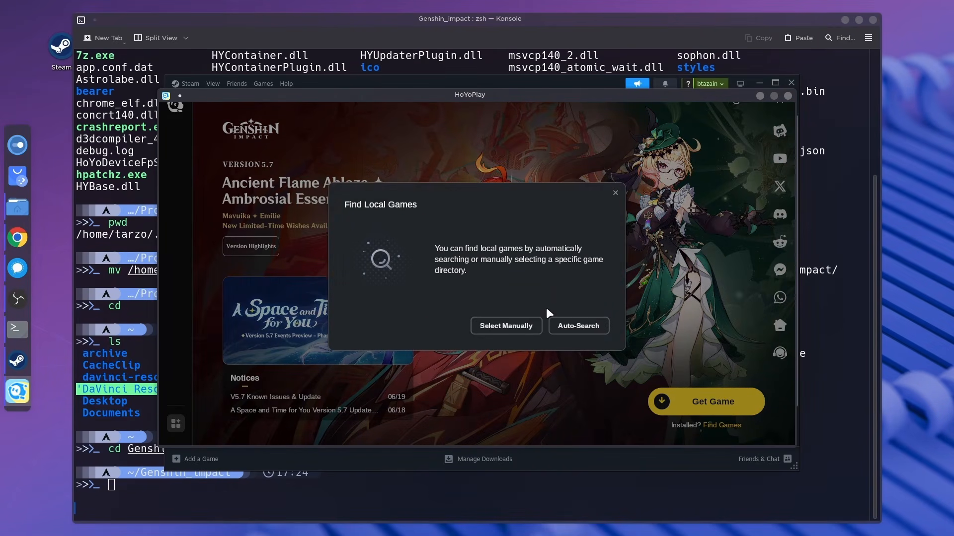
Try to locate the game manually through a subfolder of the Genshin Impact folder in games, and repeat the automatic search.
click(502, 326)
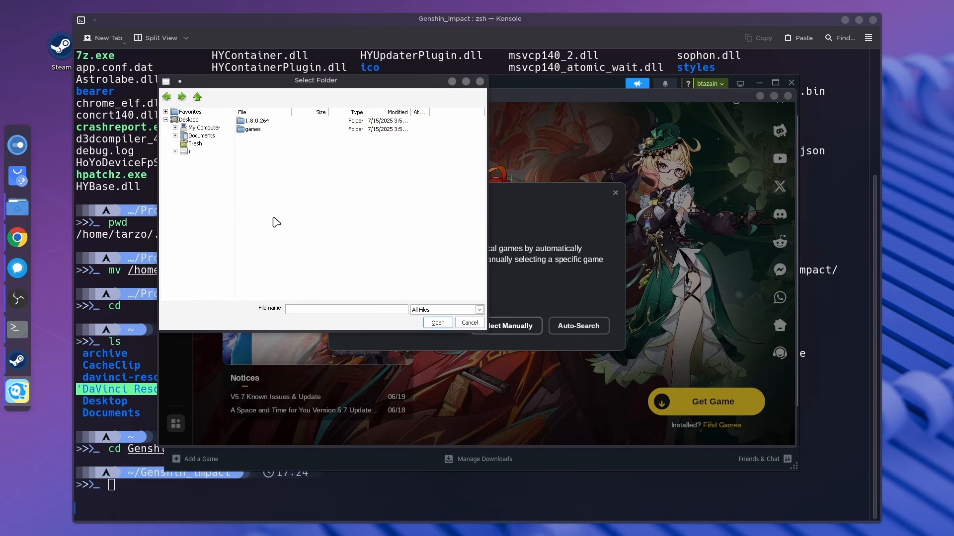
double_click(251, 129)
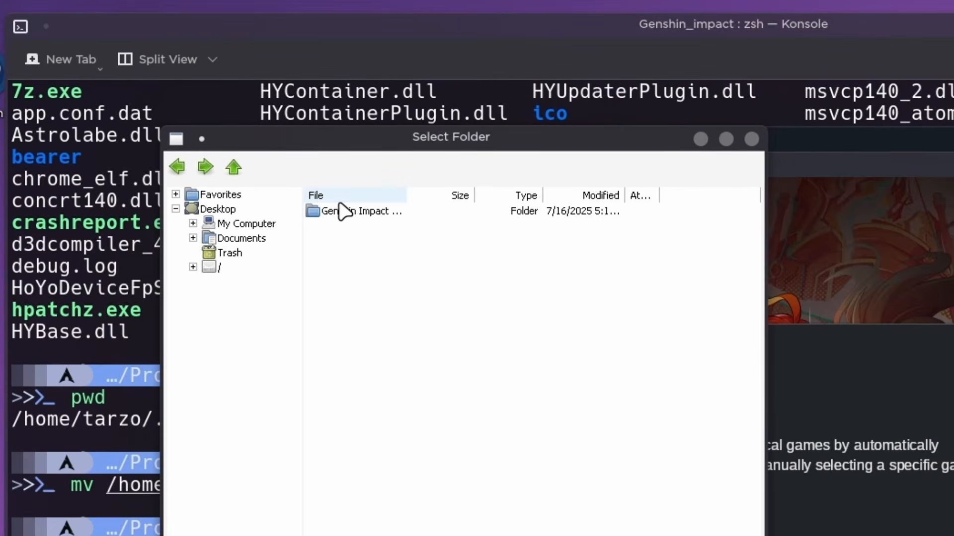
click(339, 212)
double_click(340, 215)
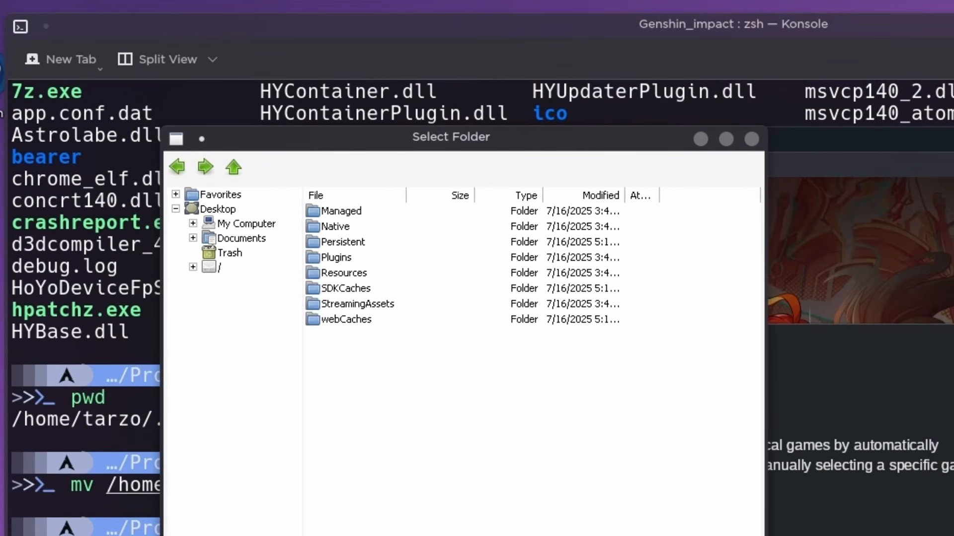
click(613, 476)
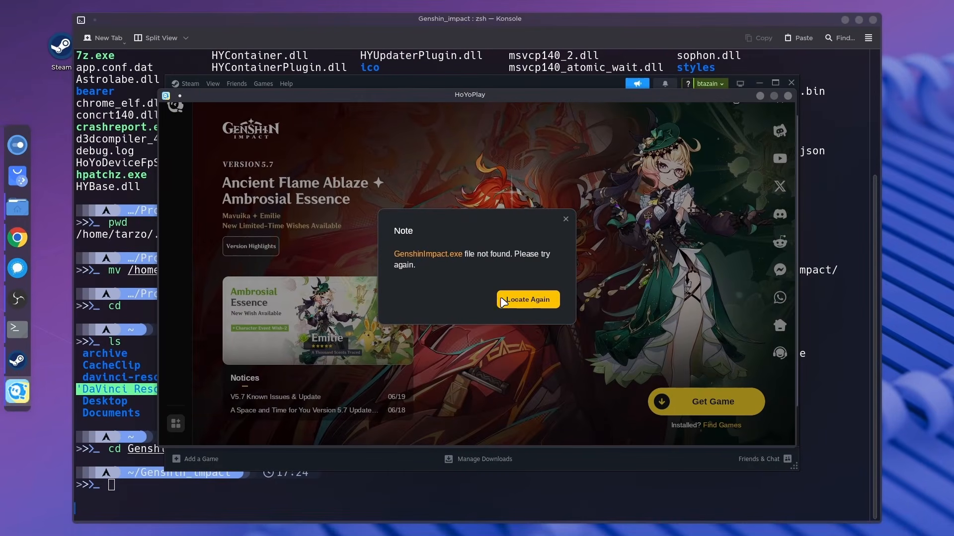
click(729, 454)
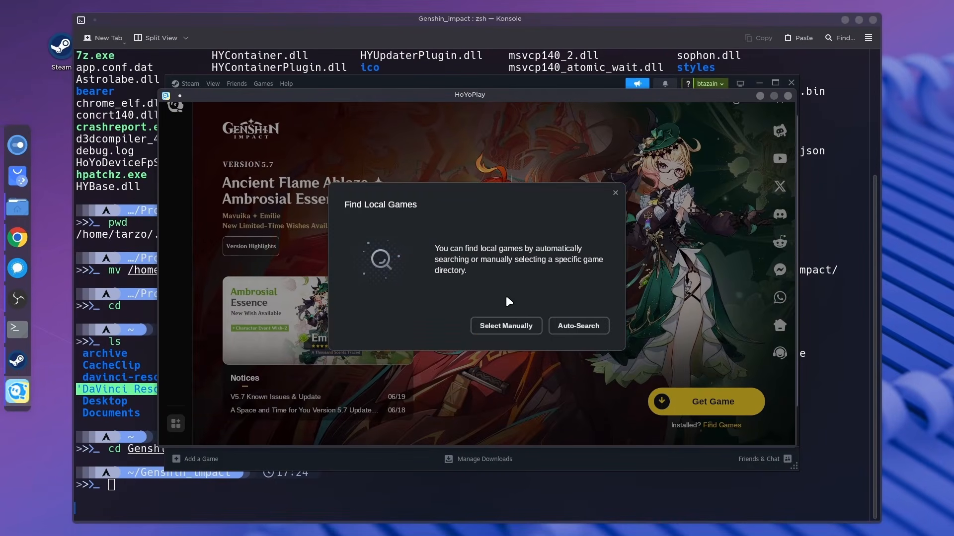
click(564, 323)
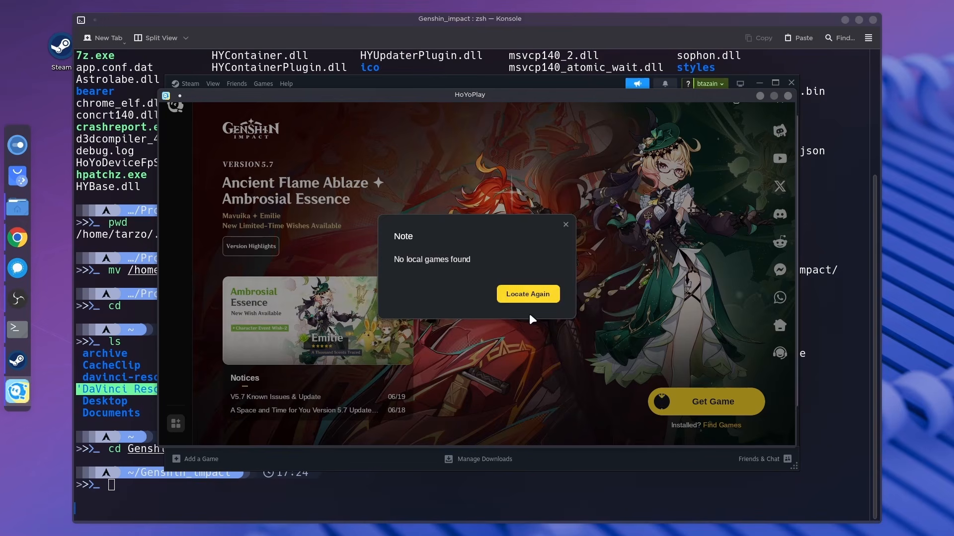
click(518, 296)
Manually select the Genshin Impact game folder inside Genshin_impact\games as the local game directory.
click(502, 324)
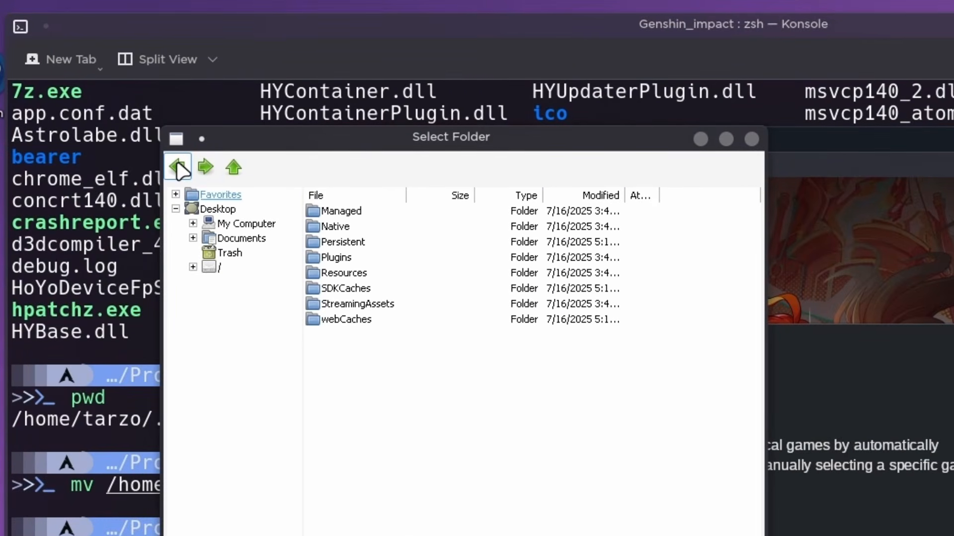
click(234, 168)
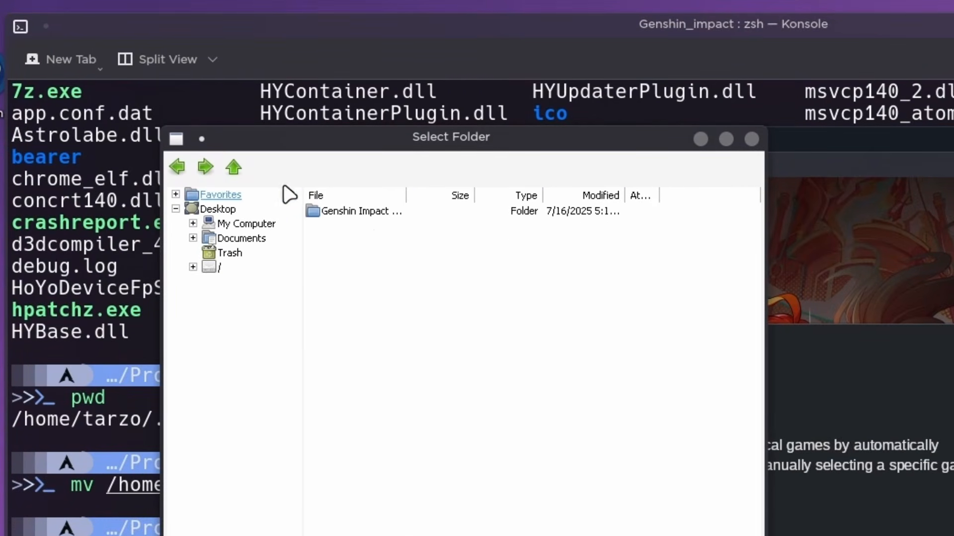
click(363, 214)
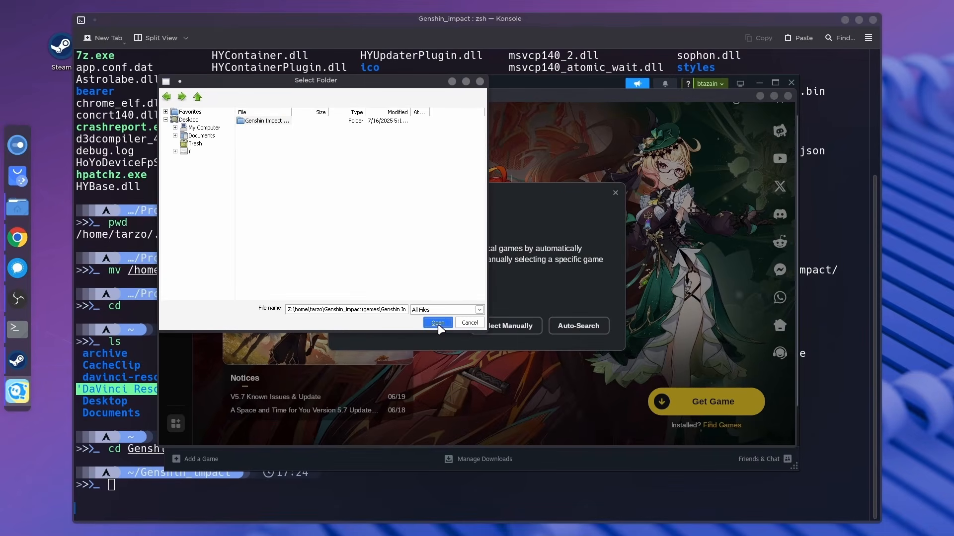
click(454, 341)
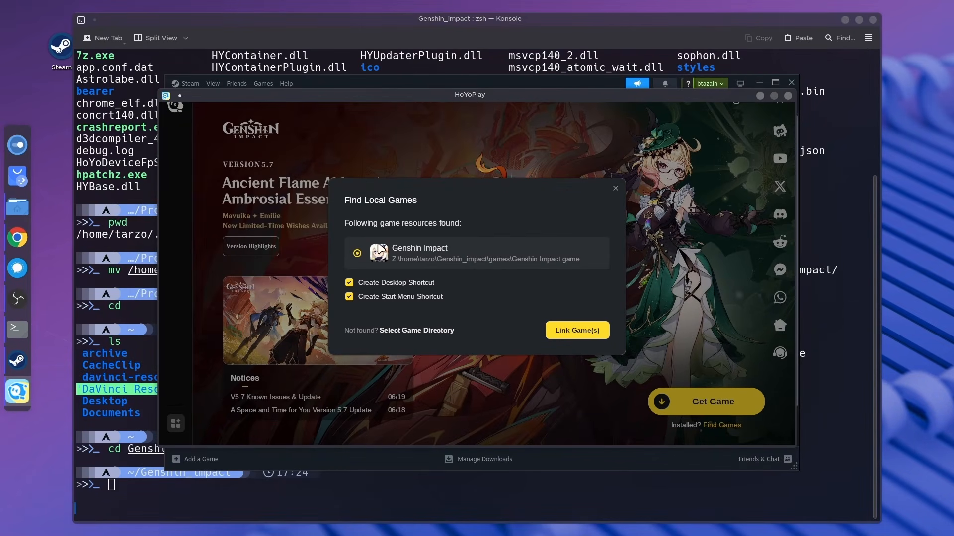
Link the located Genshin Impact game to HoYoPlay with desktop and Start Menu shortcuts, and start the game.
click(574, 331)
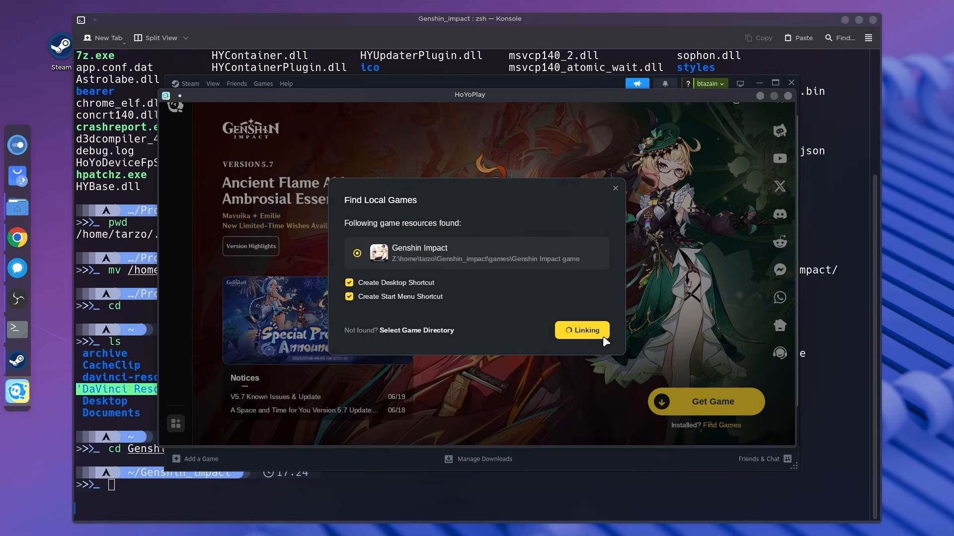
click(541, 301)
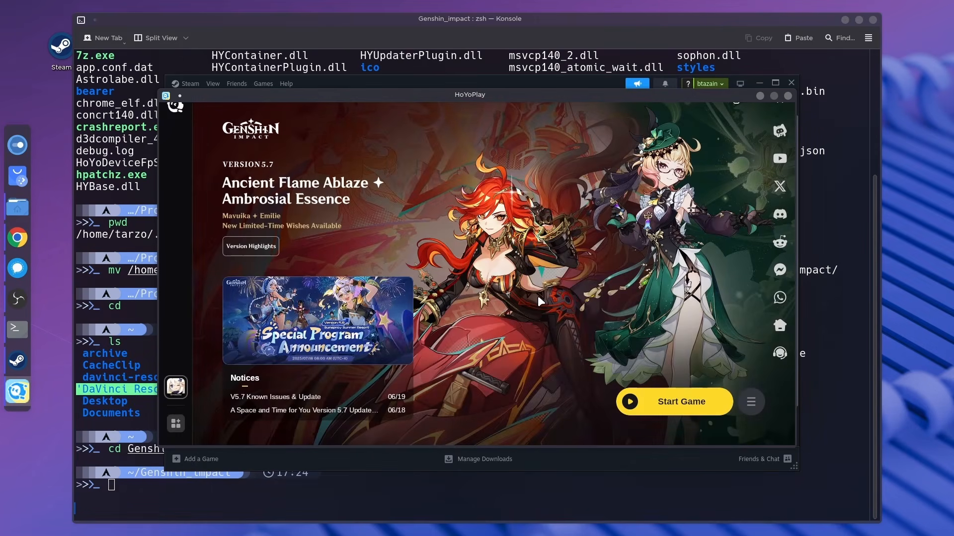
click(660, 402)
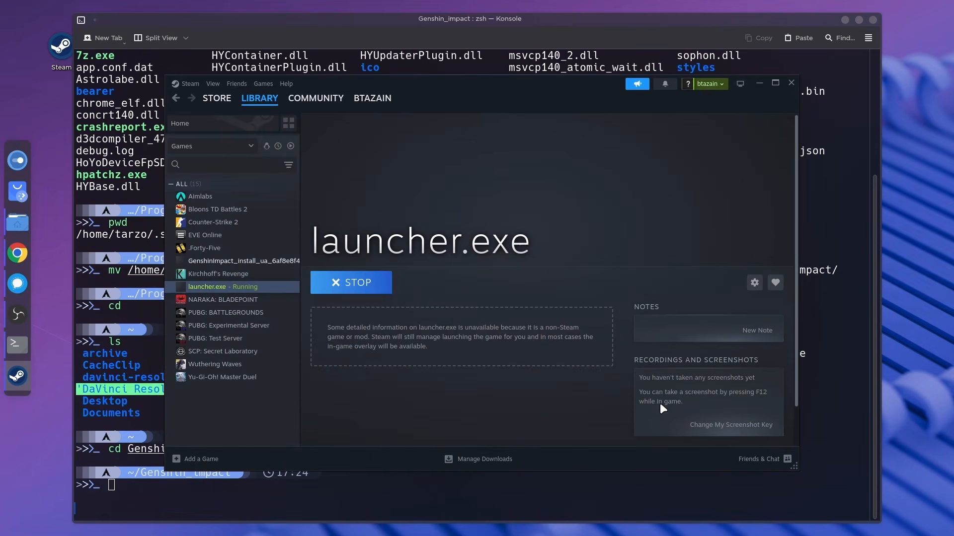